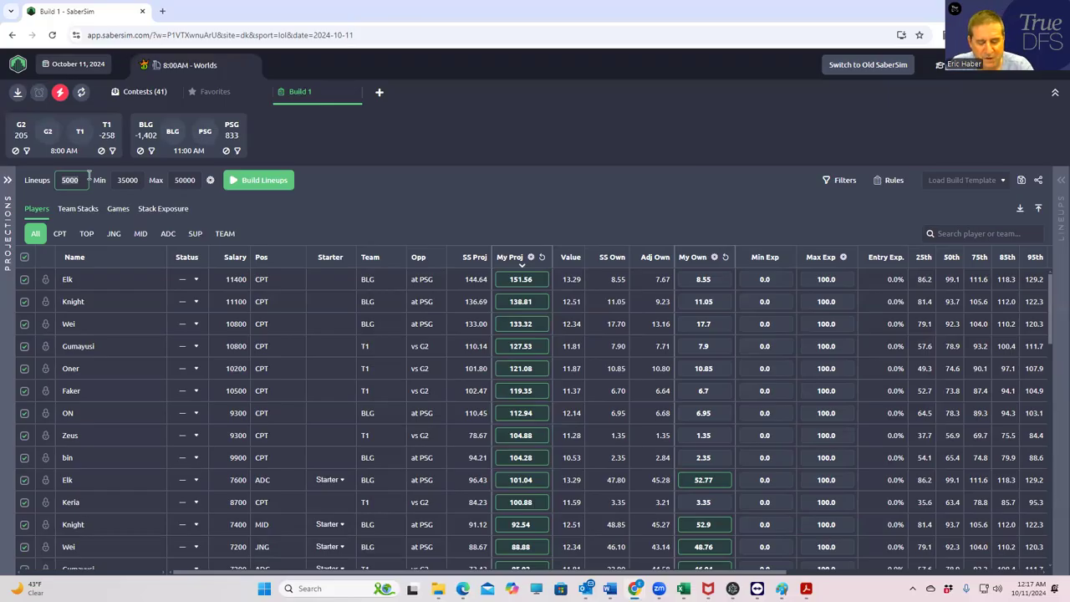
# Step: Set the number of lineups to 1500 and build the lineup pool
pyautogui.doubleClick(87, 177)
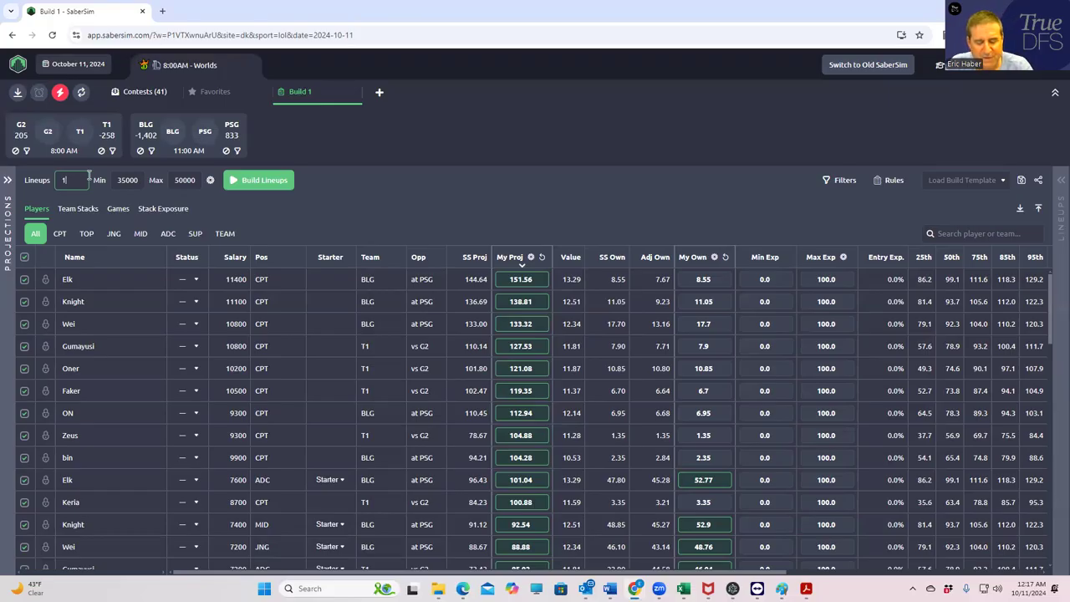
pyautogui.write('1500')
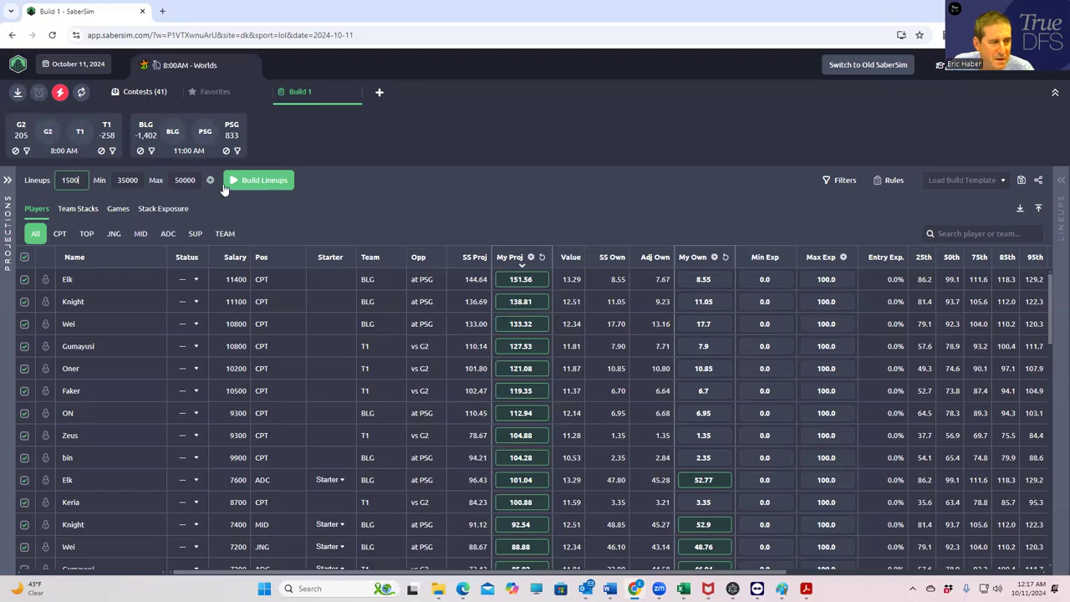
pyautogui.click(261, 184)
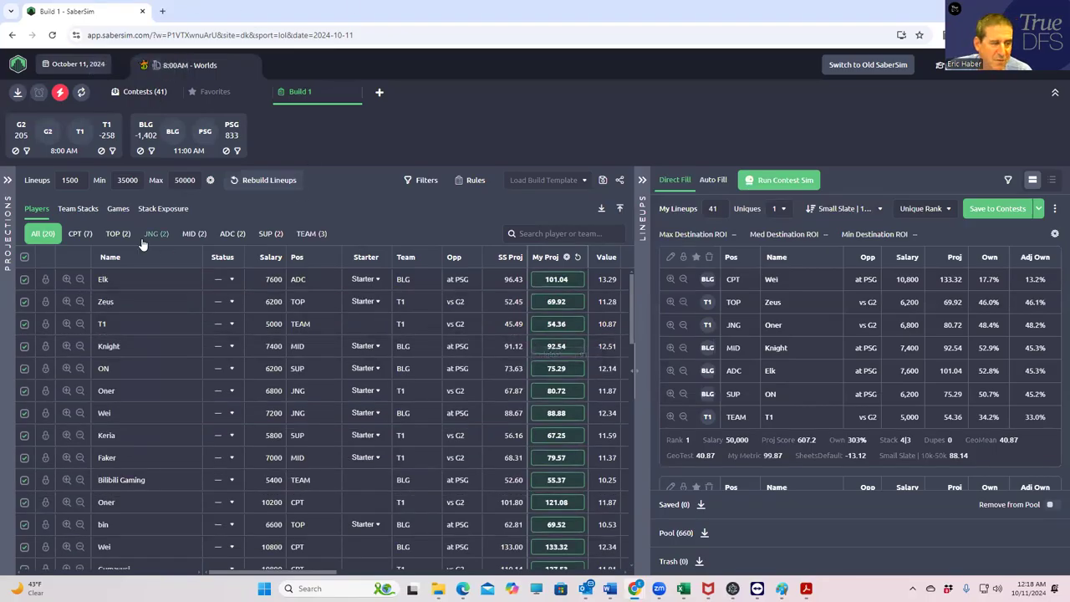
# Step: Review the exposures by stack type and the team exposures for 6-stacks, 4-stacks and all stacks
pyautogui.click(161, 209)
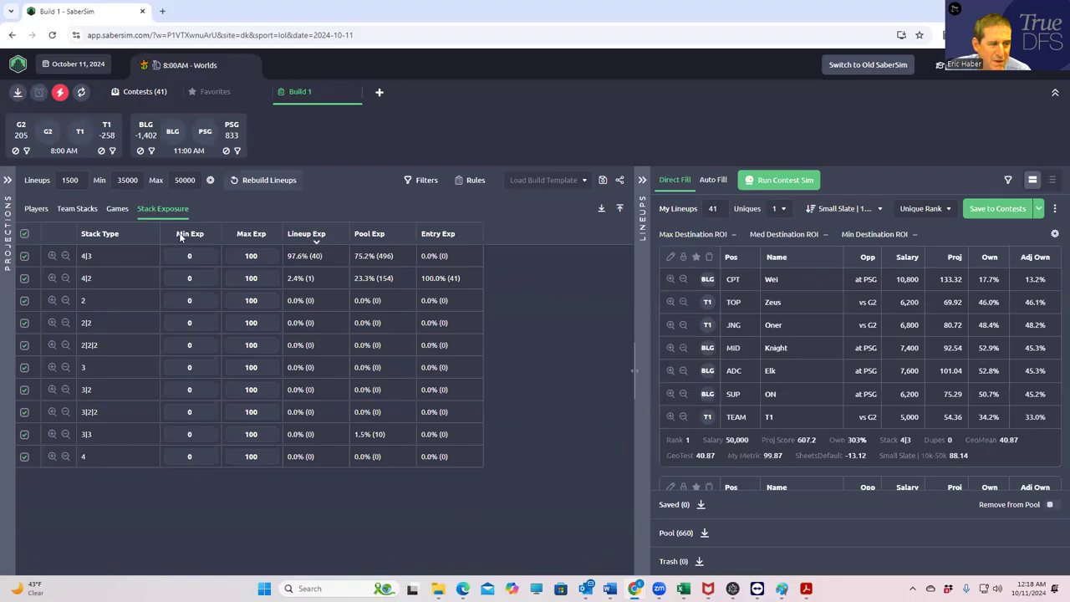
pyautogui.click(84, 208)
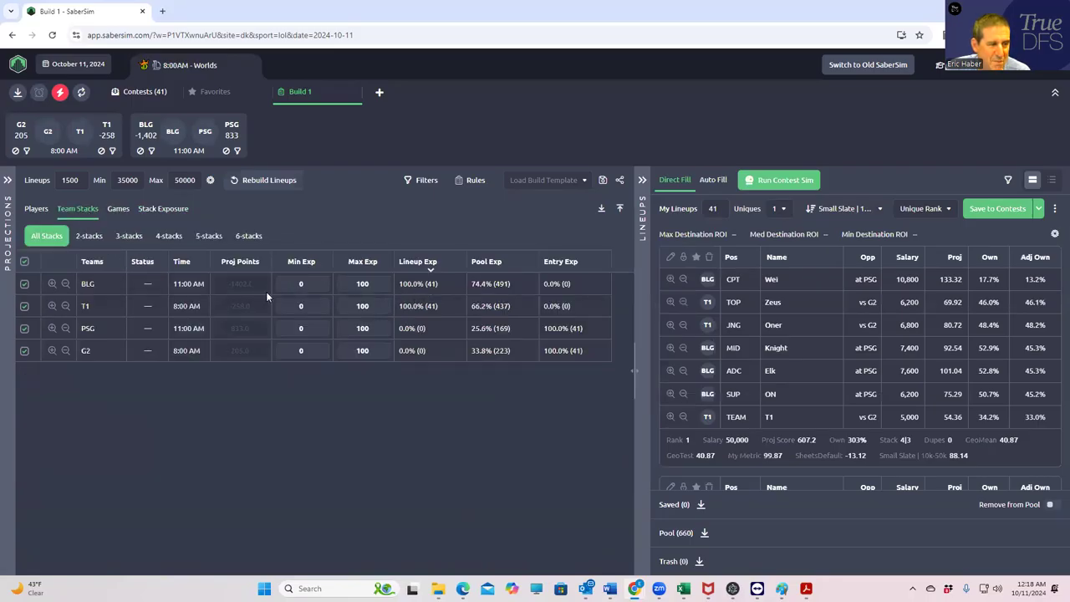
pyautogui.click(158, 210)
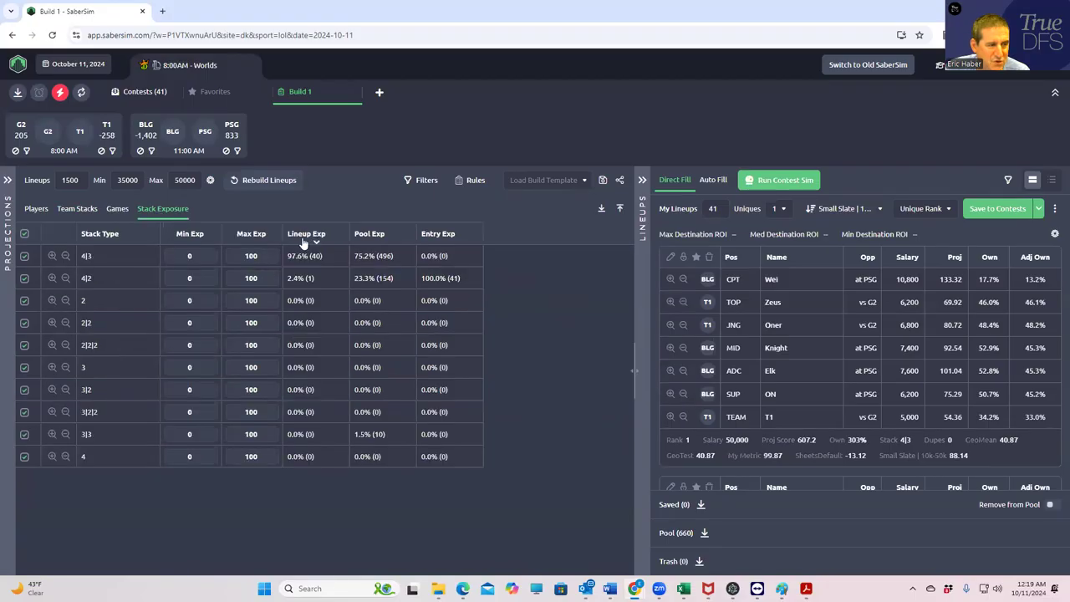
pyautogui.click(77, 209)
pyautogui.click(249, 236)
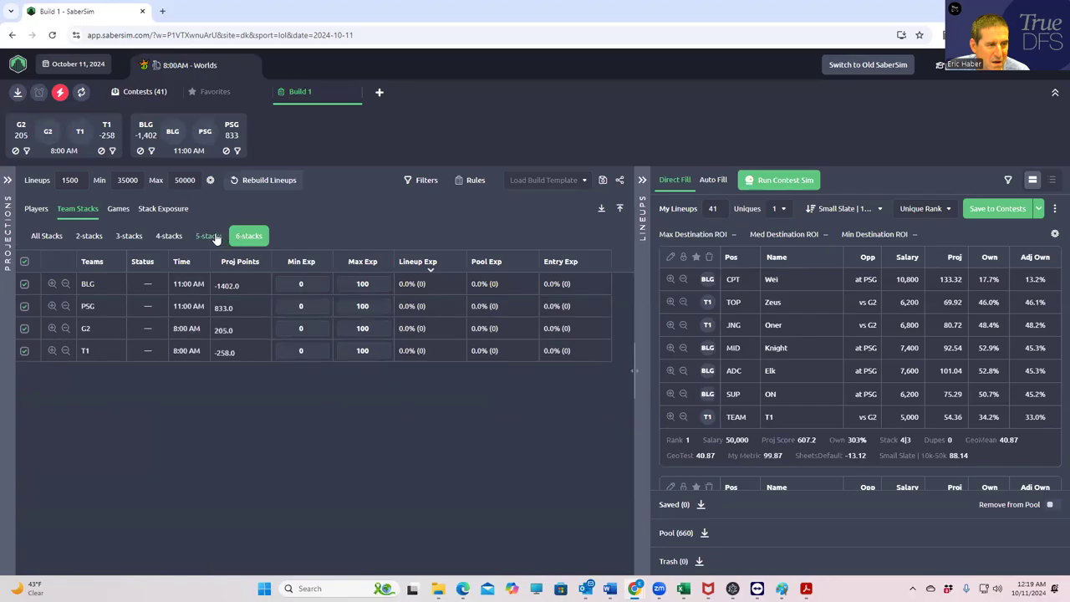
pyautogui.click(167, 235)
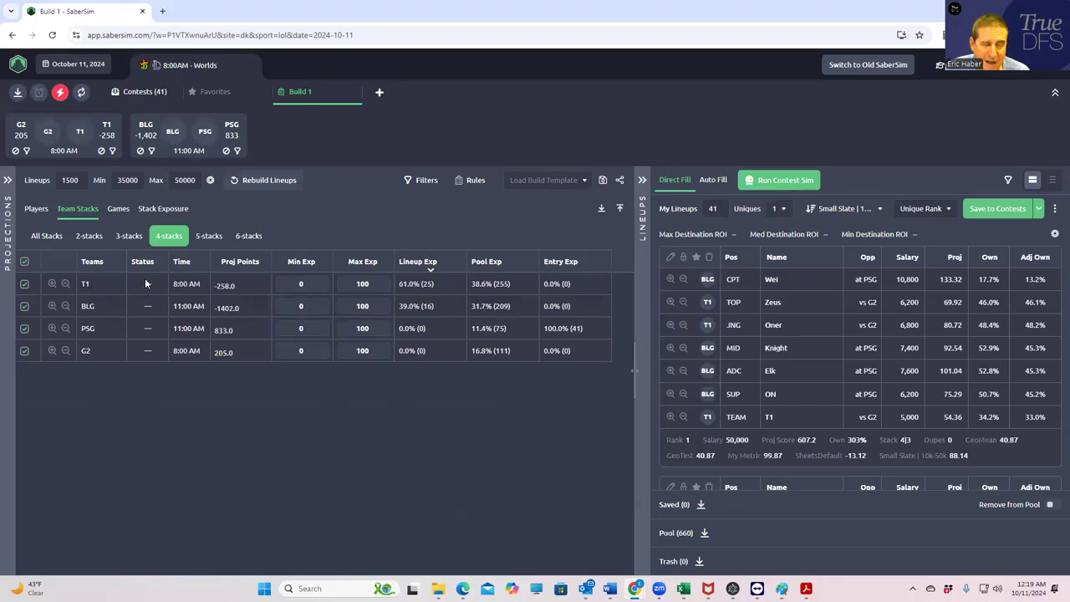
pyautogui.click(46, 236)
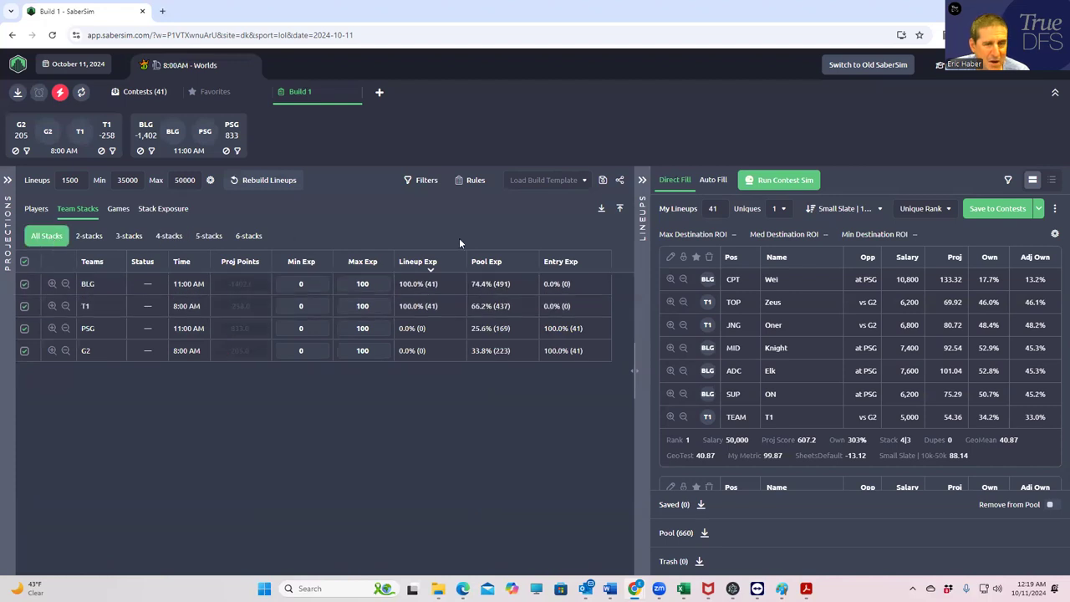
# Step: Run the contest simulation on the built lineups and filter them to the 4|3 stack type only
pyautogui.click(778, 180)
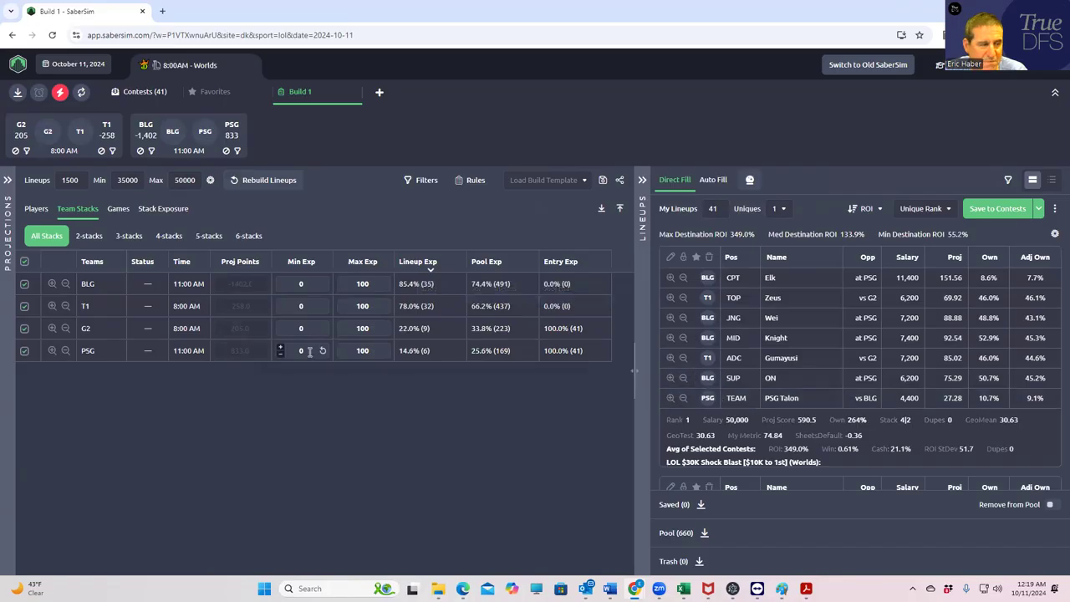
pyautogui.click(158, 214)
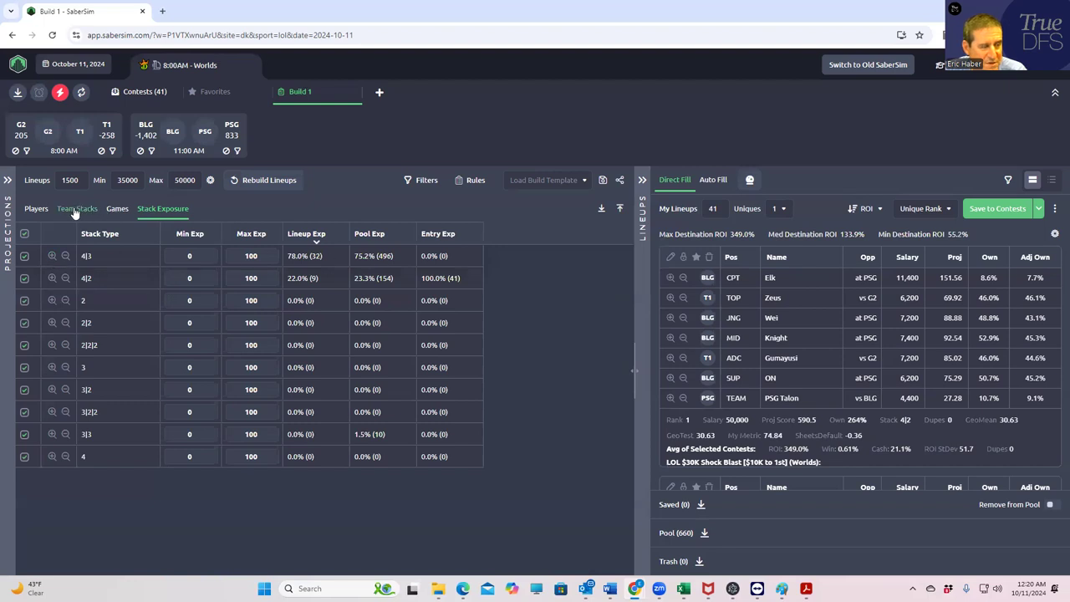
pyautogui.click(51, 256)
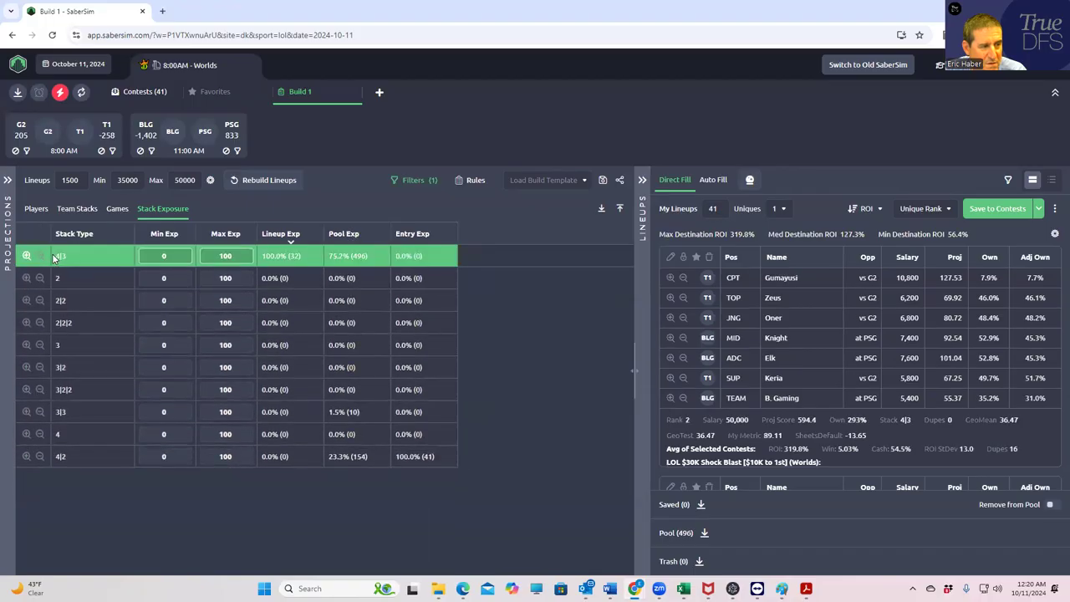
# Step: Narrow the 4|3 lineups to those containing a T1 4-stack
pyautogui.click(77, 209)
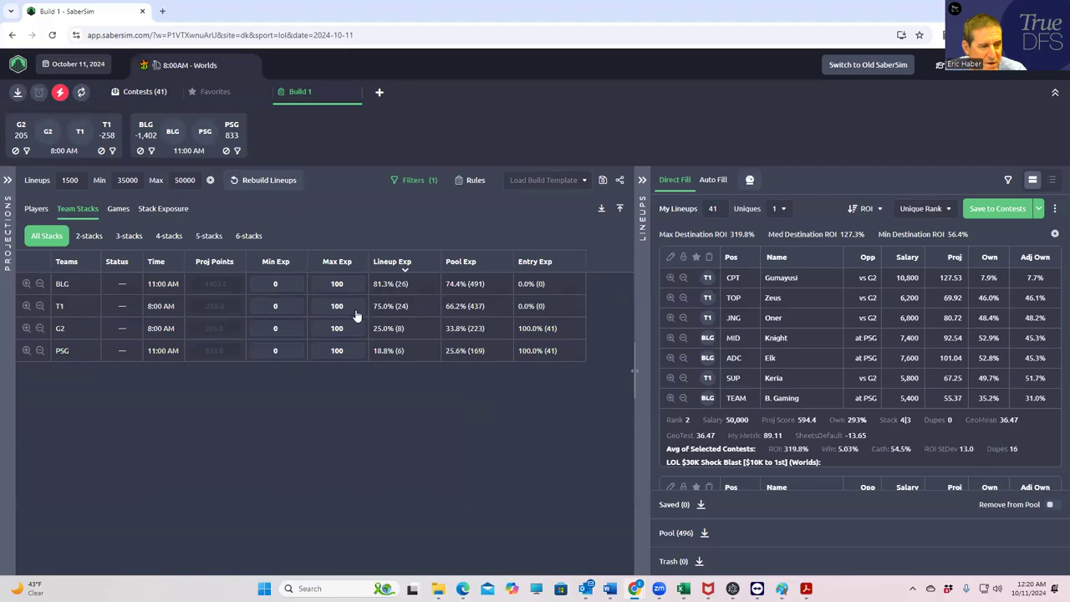
pyautogui.click(164, 239)
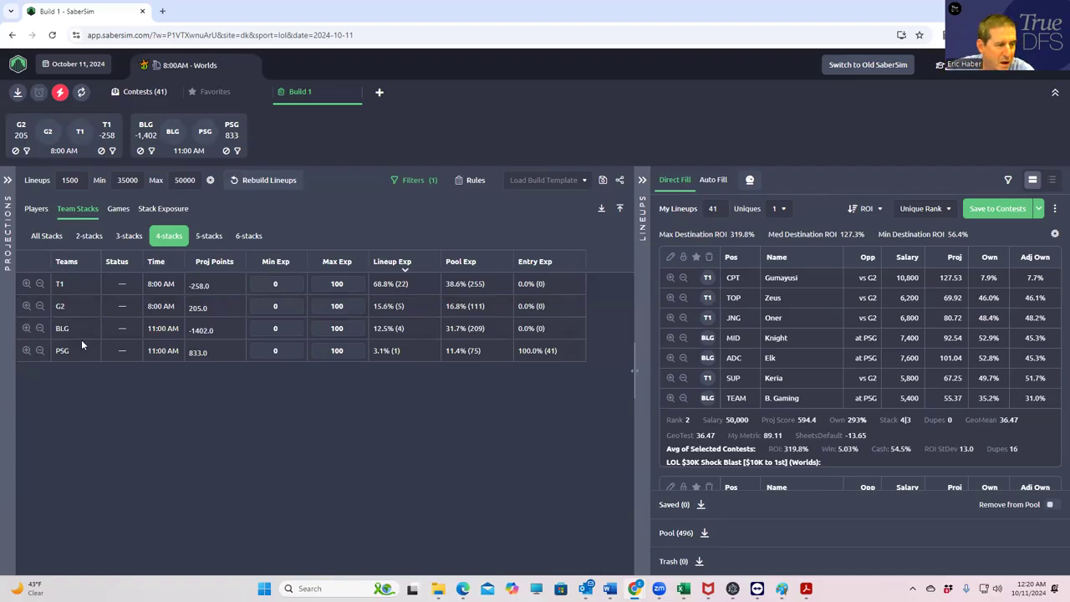
pyautogui.click(27, 284)
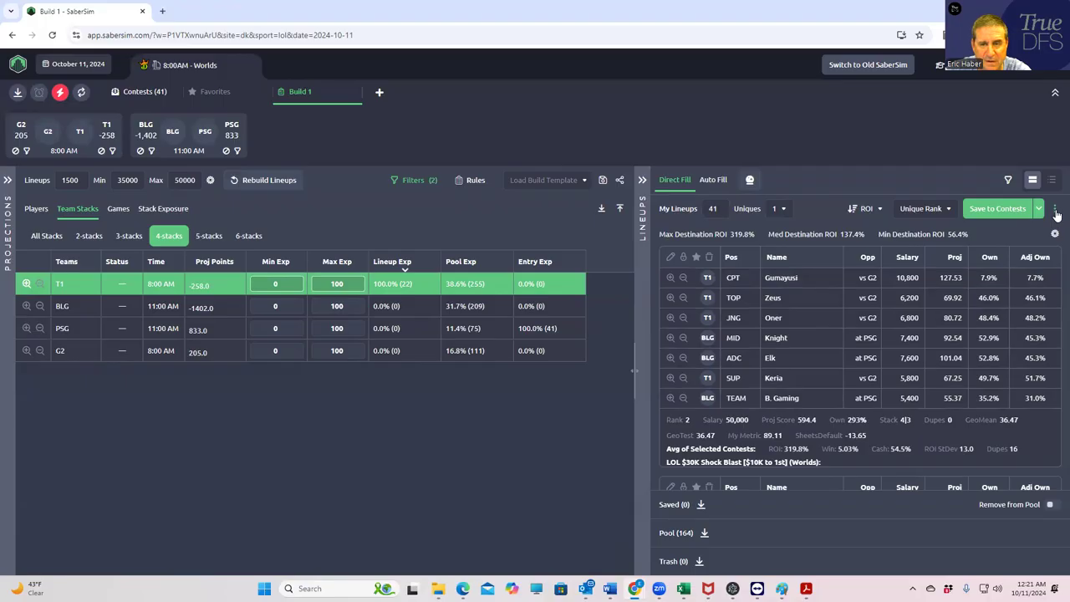
# Step: Export the T1 4-stack lineups to CSV and remove the T1 filter
pyautogui.click(1055, 211)
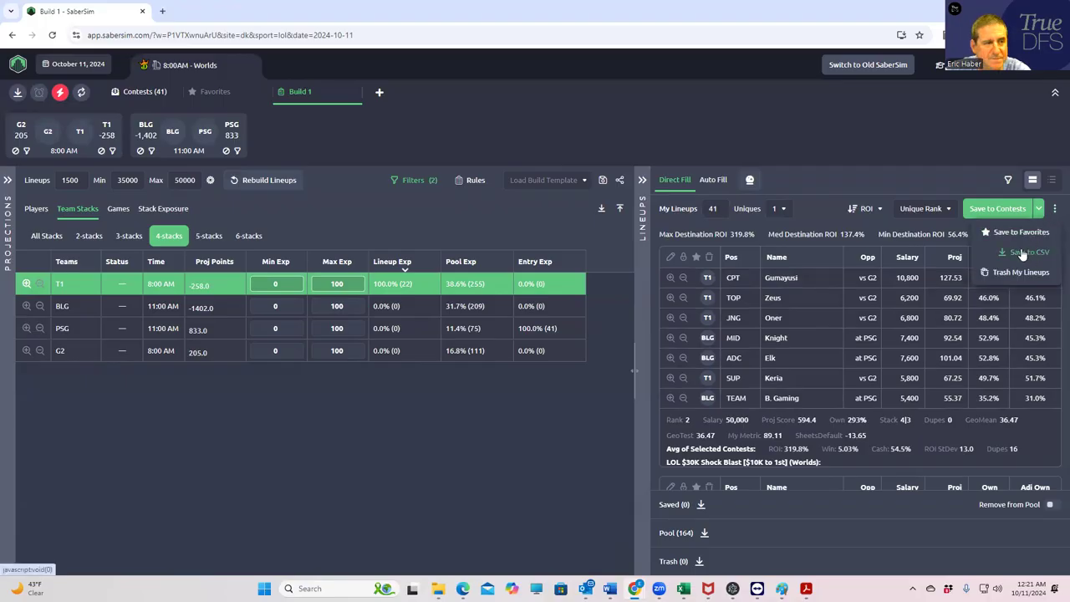
pyautogui.click(1023, 252)
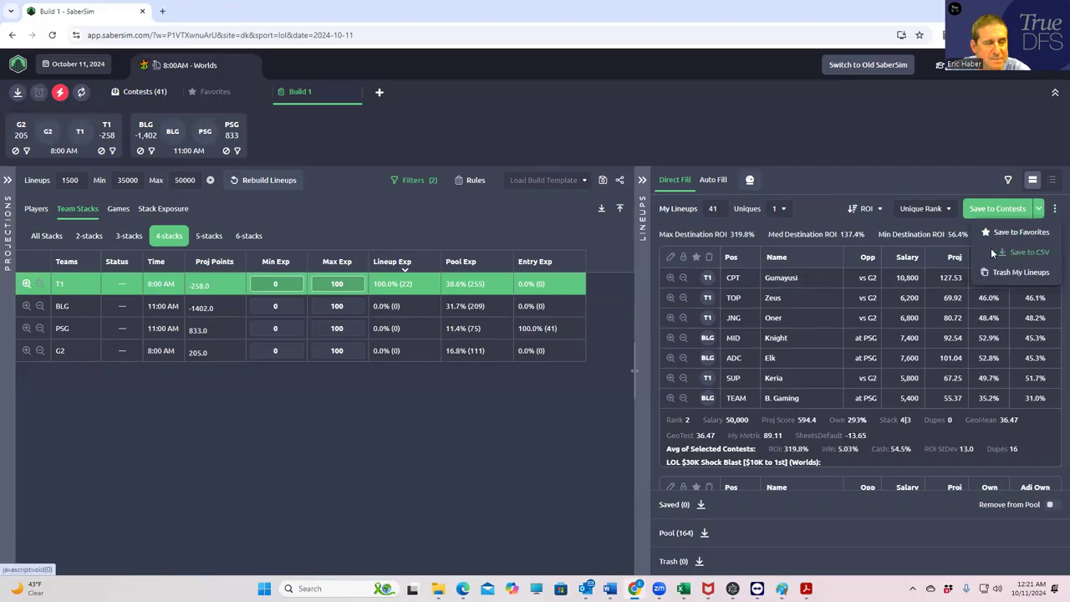
pyautogui.click(26, 284)
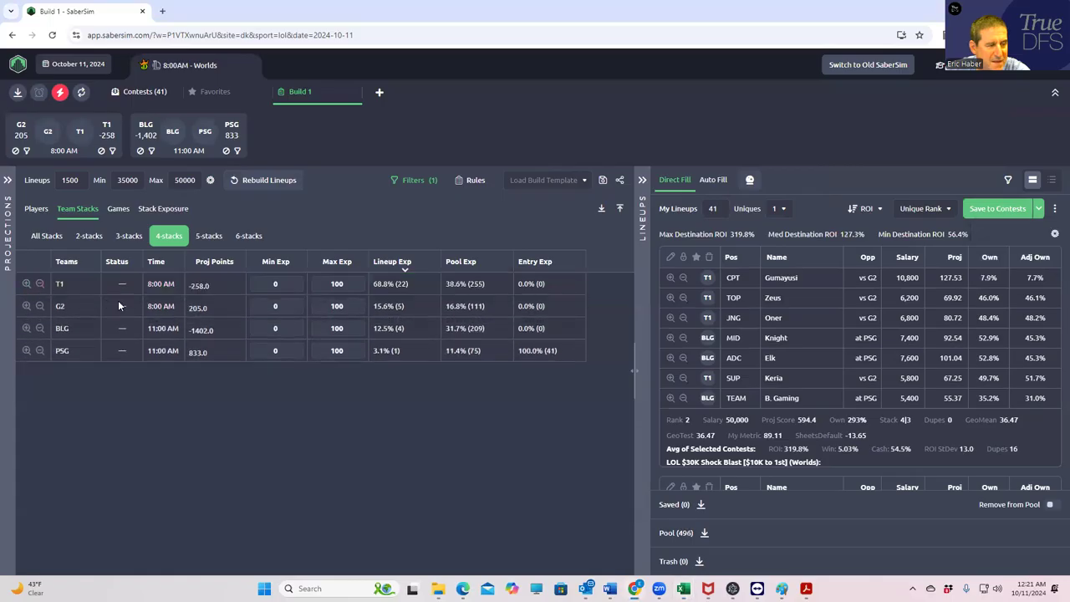
# Step: Filter the 4|3 lineups to G2 4-stacks and apply a minimum exposure of 30 to that stack
pyautogui.click(27, 306)
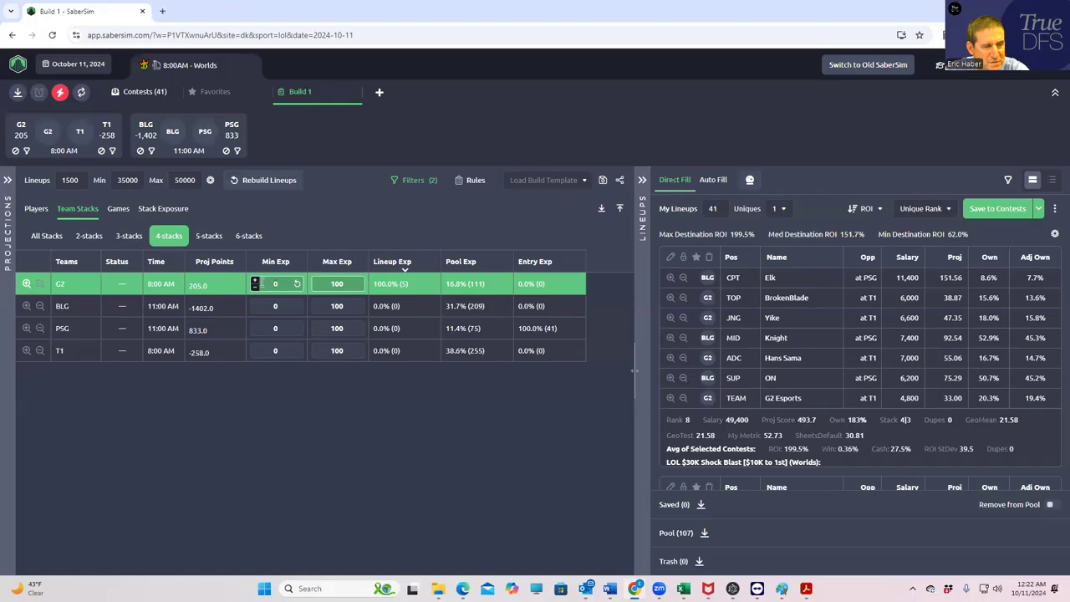
pyautogui.write('3')
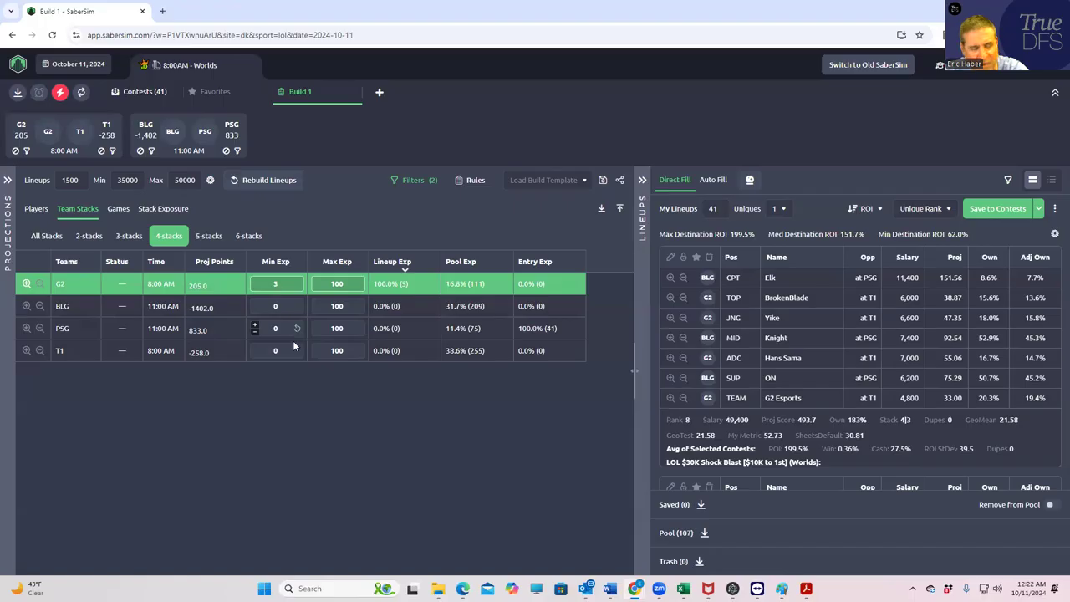
pyautogui.write('0')
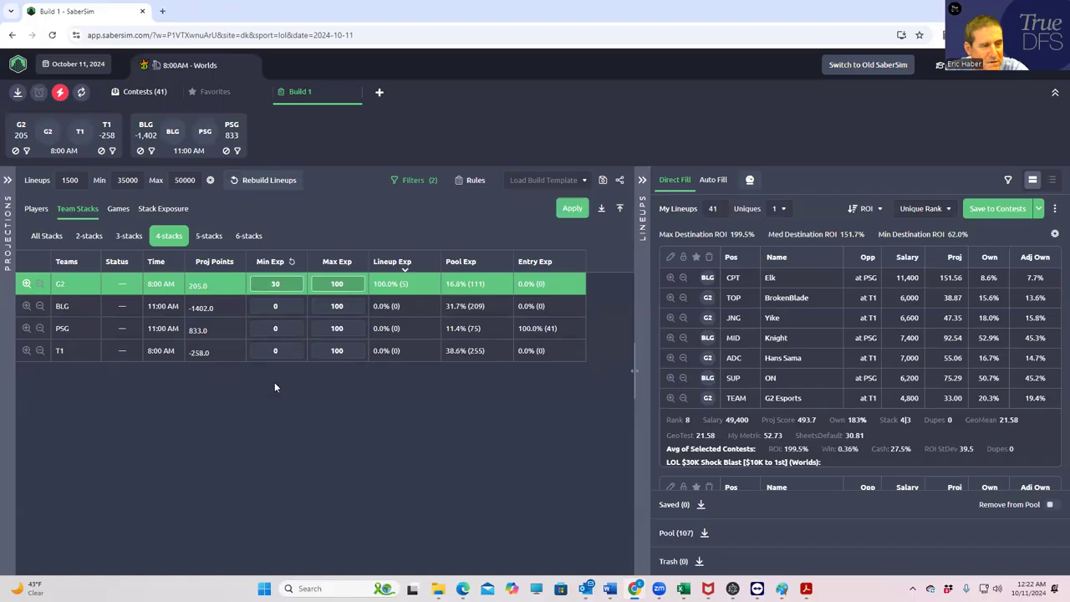
pyautogui.click(571, 211)
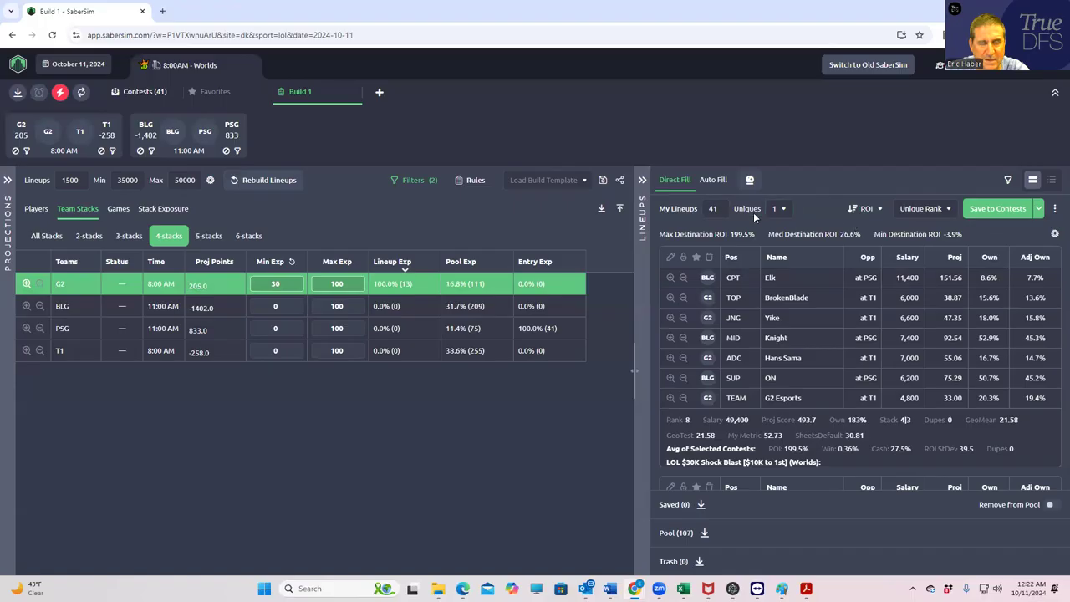
# Step: Export the G2 4-stack lineups to CSV and remove the G2 filter
pyautogui.click(1054, 210)
pyautogui.click(1003, 252)
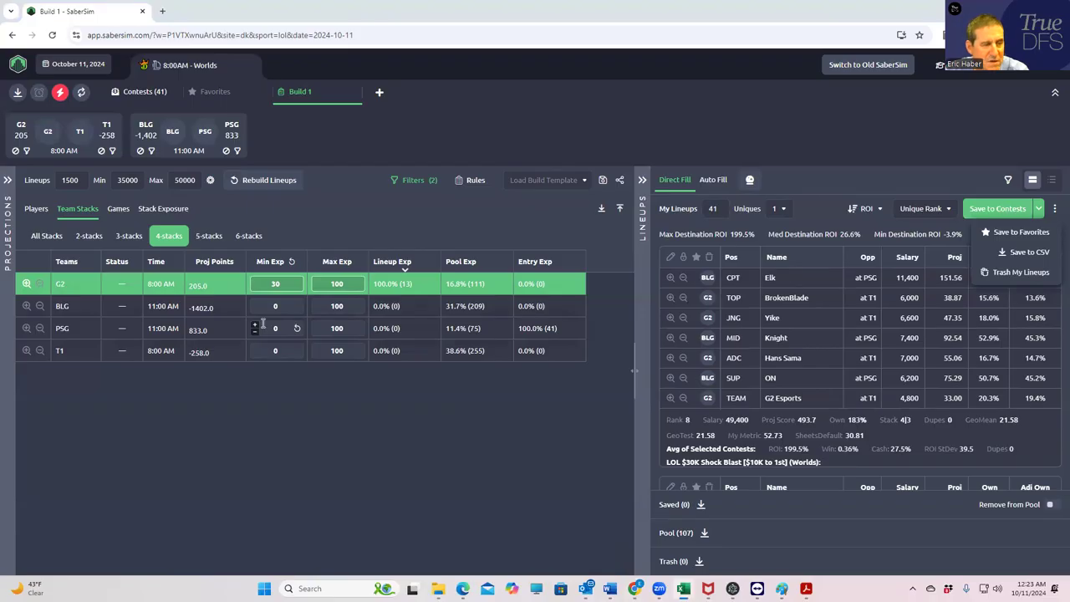
pyautogui.click(26, 284)
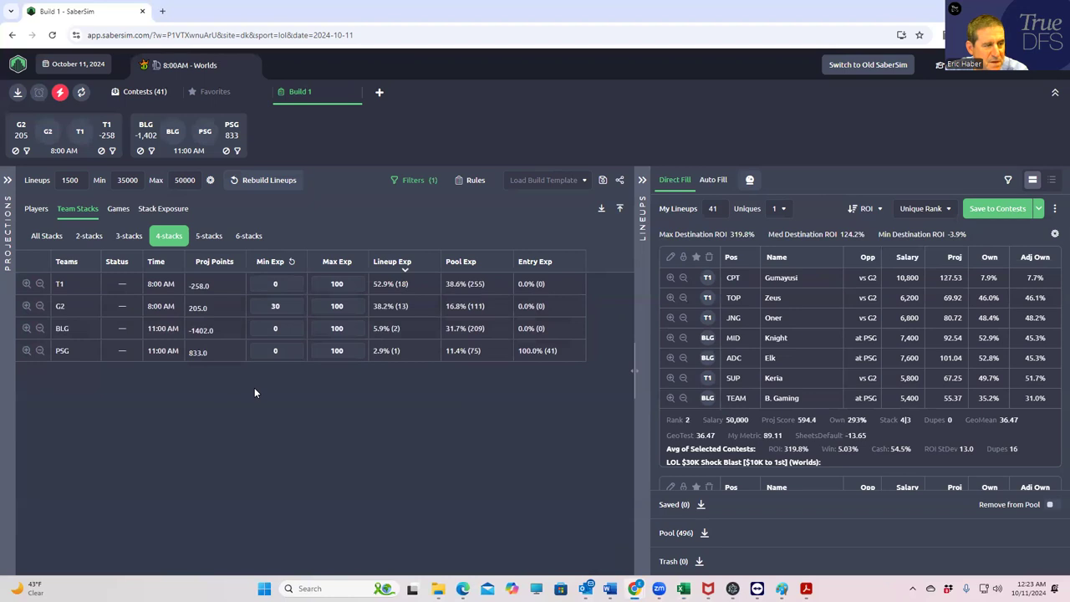
# Step: Check the exposures across all team stacks and switch the 4|3 stack type filter from include to exclude
pyautogui.click(47, 235)
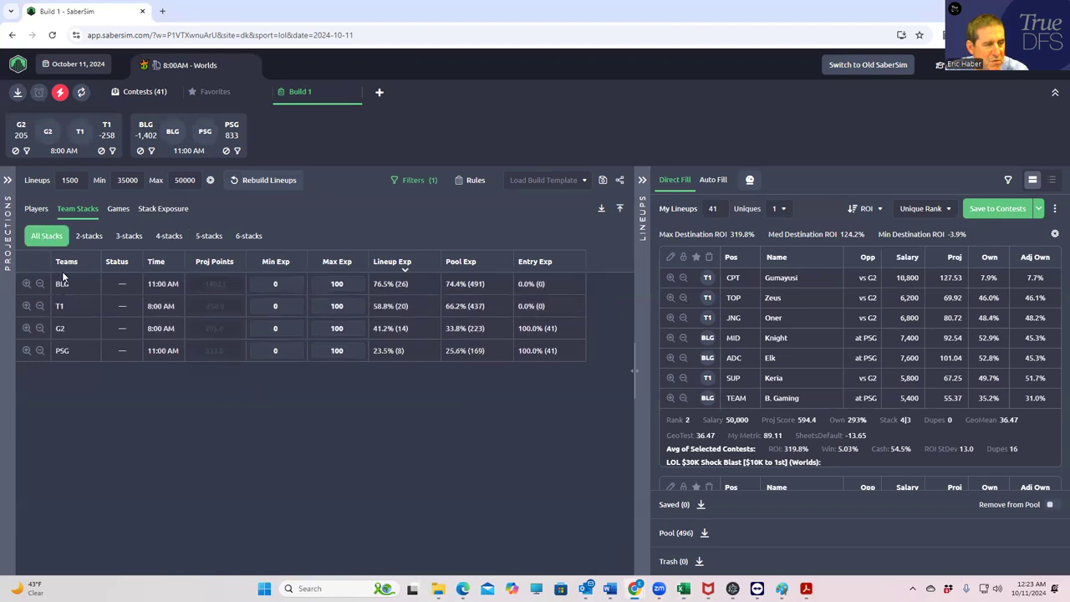
pyautogui.click(161, 211)
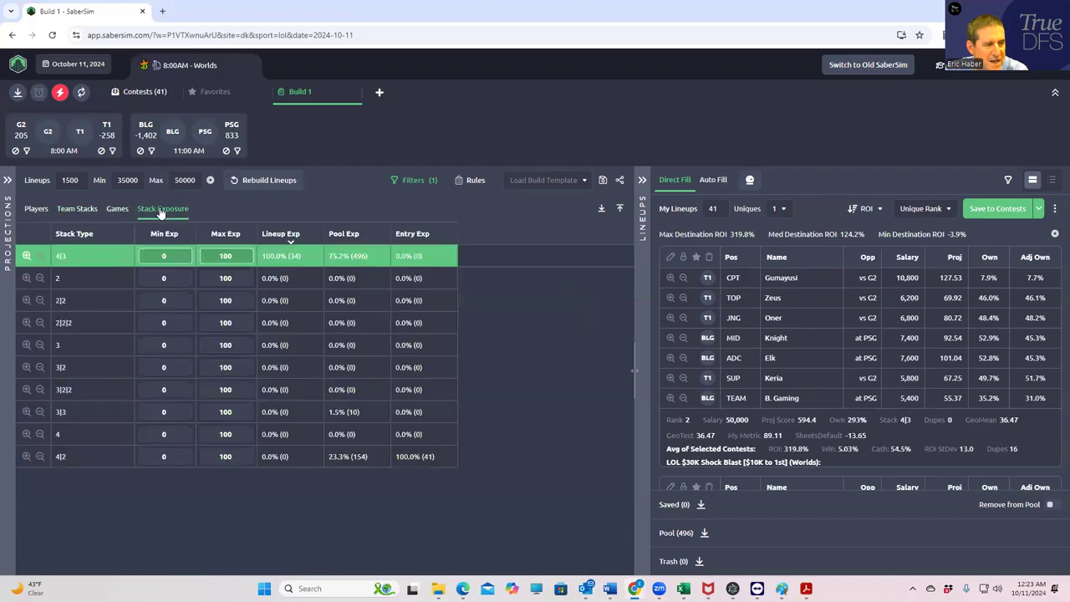
pyautogui.click(41, 260)
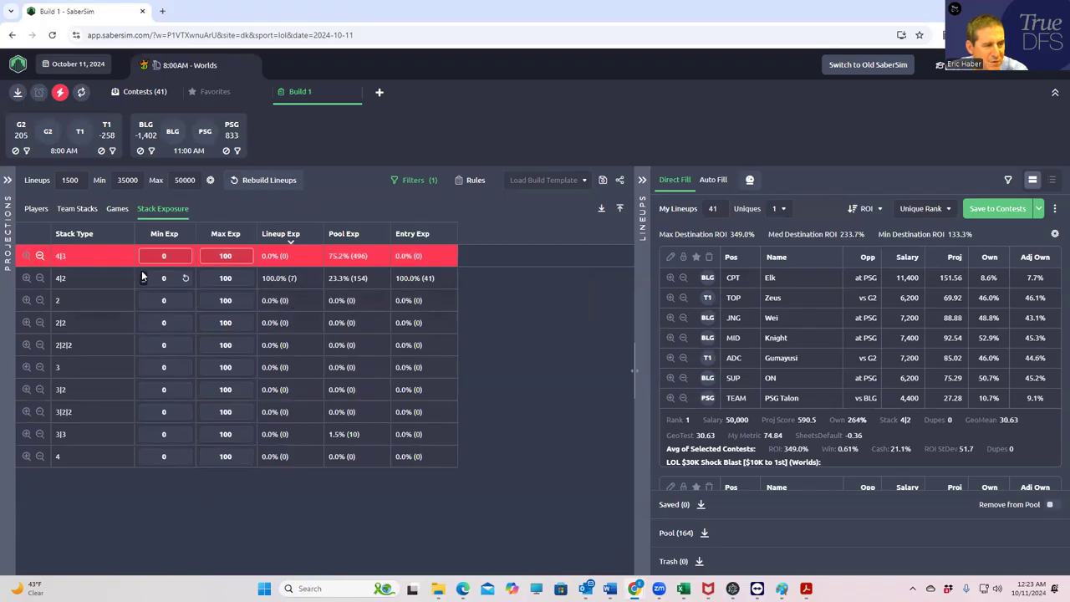
# Step: Narrow the non-4|3 lineups to those containing a BLG 4-stack
pyautogui.click(78, 210)
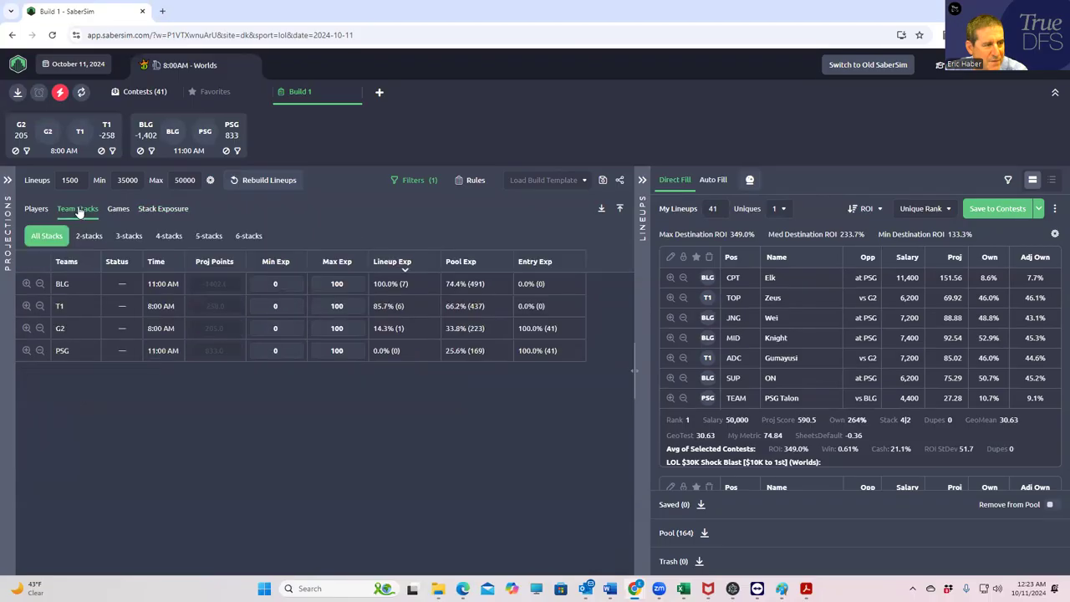
pyautogui.click(172, 239)
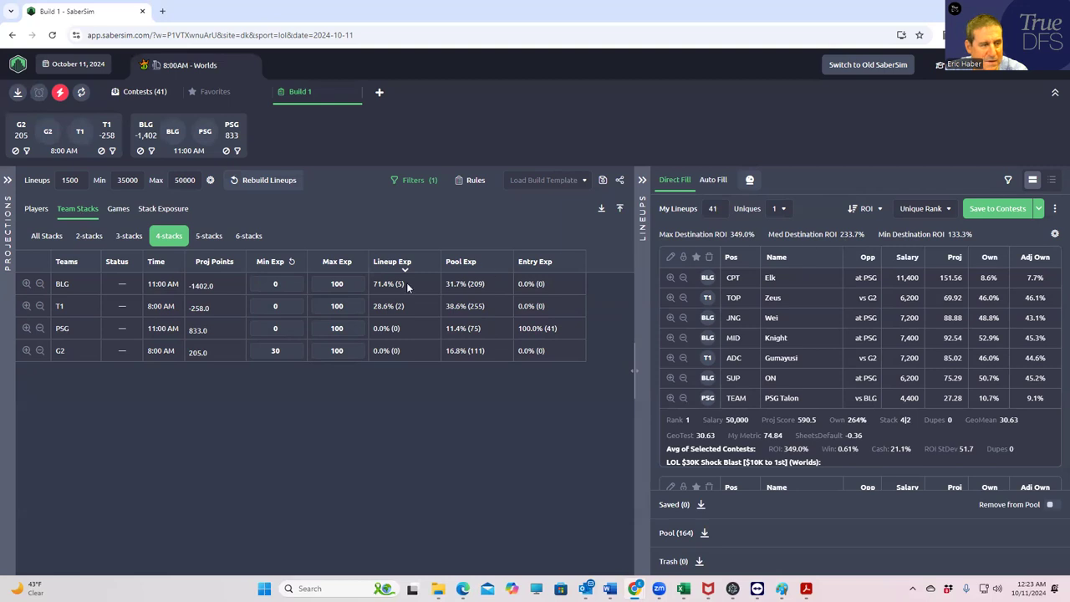
pyautogui.click(26, 284)
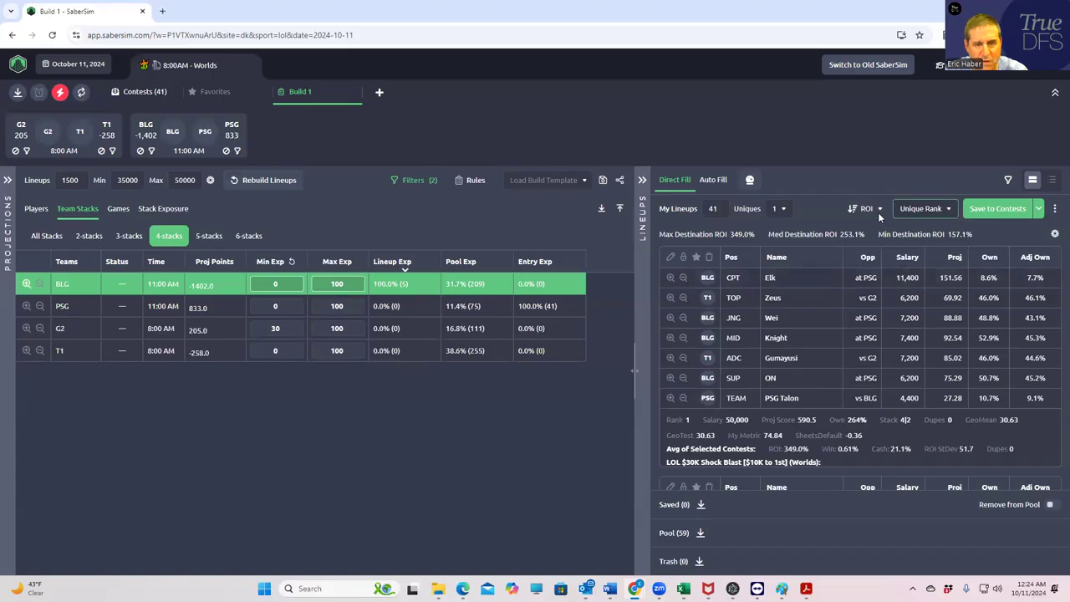
# Step: Check the contest entries, export the BLG 4-stack lineups to CSV and remove the BLG filter
pyautogui.click(1039, 208)
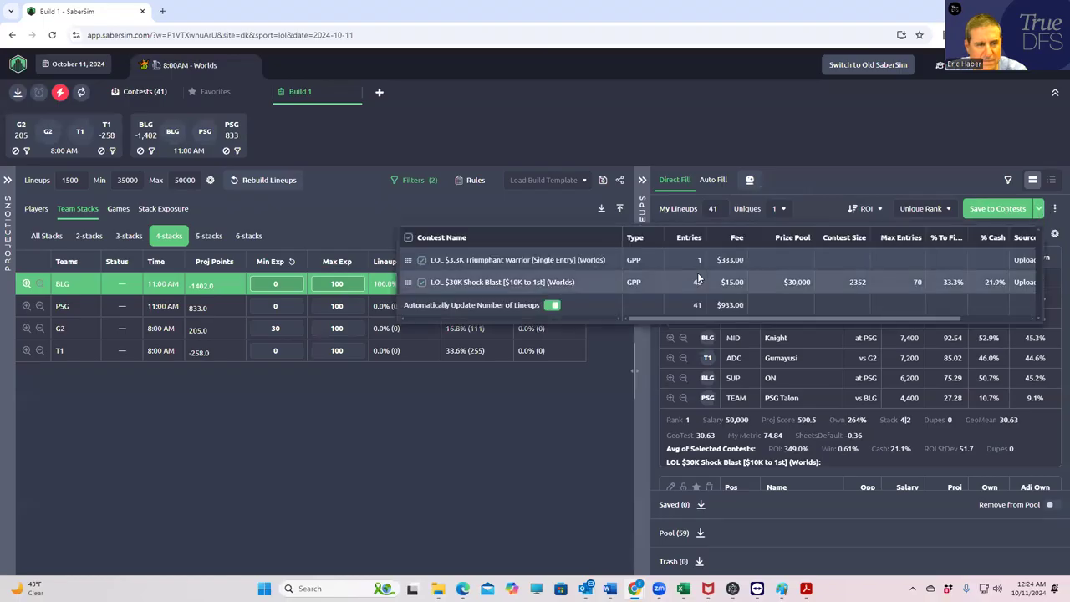
pyautogui.click(826, 181)
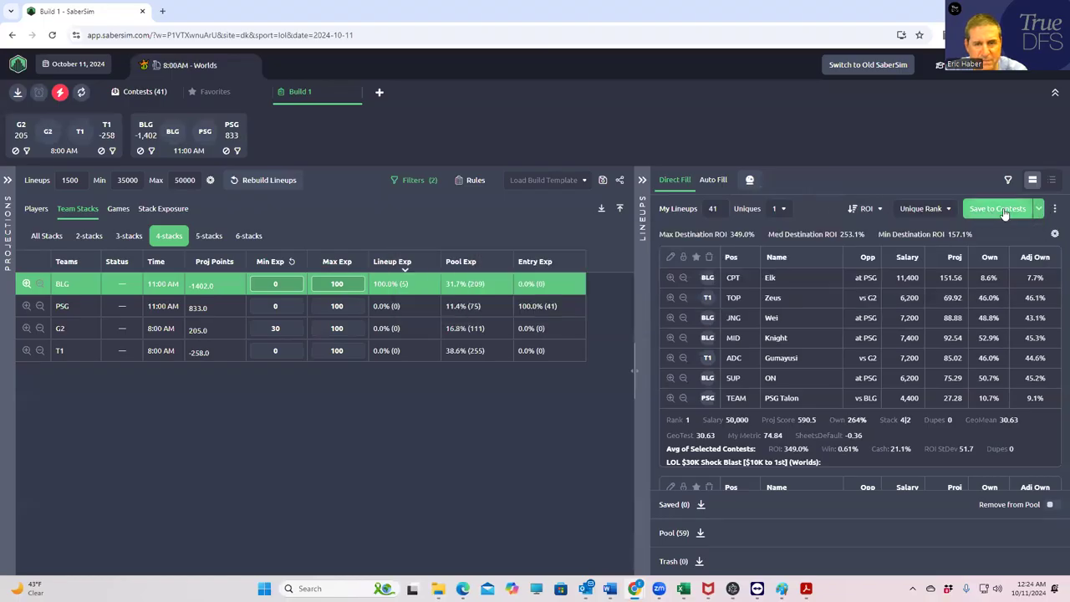
pyautogui.click(1055, 208)
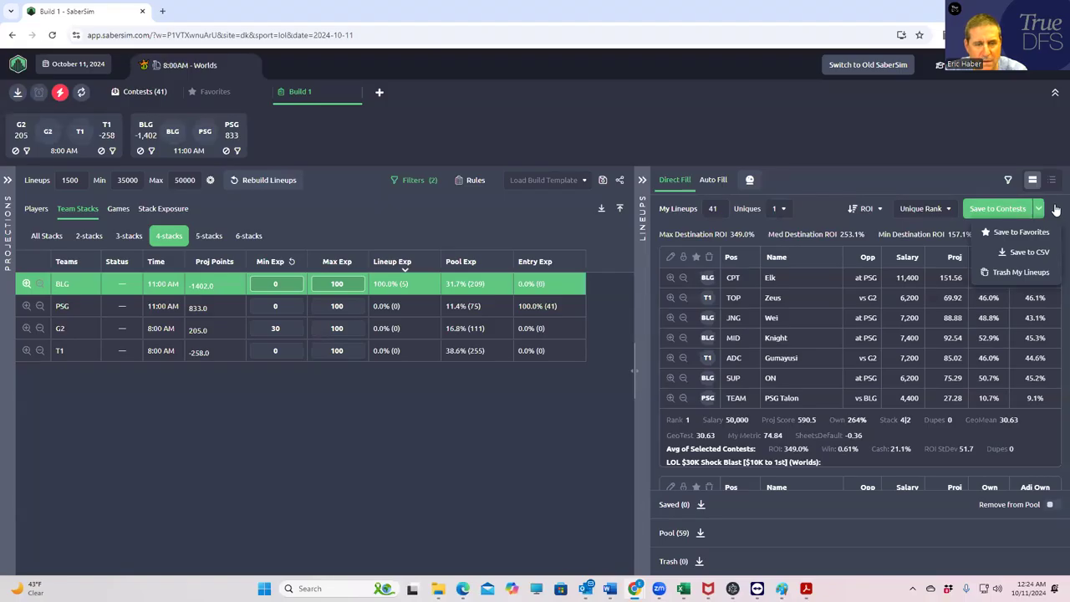
pyautogui.click(1025, 252)
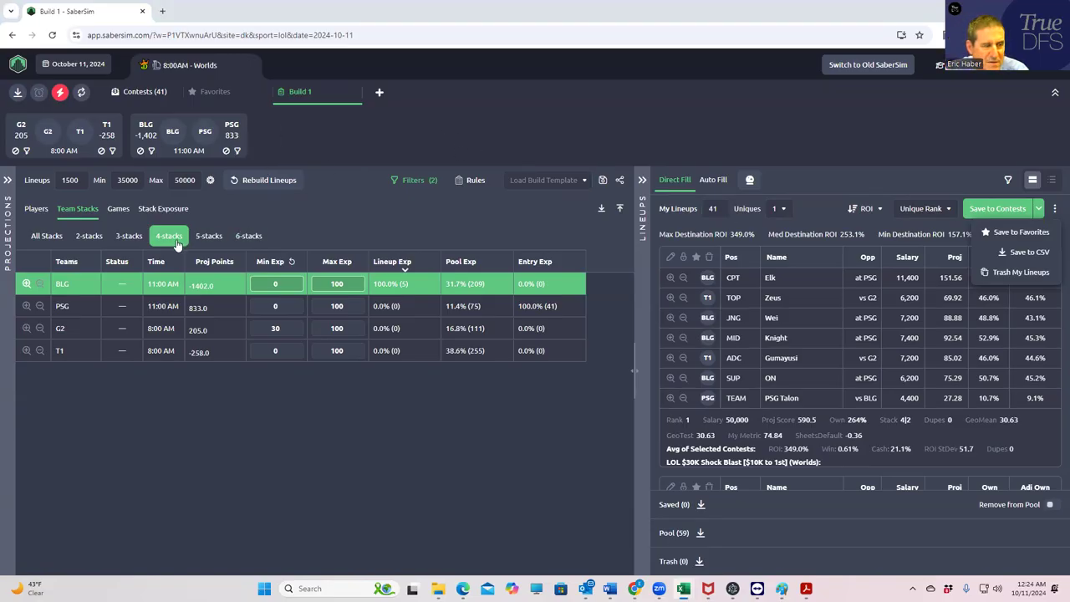
pyautogui.click(26, 284)
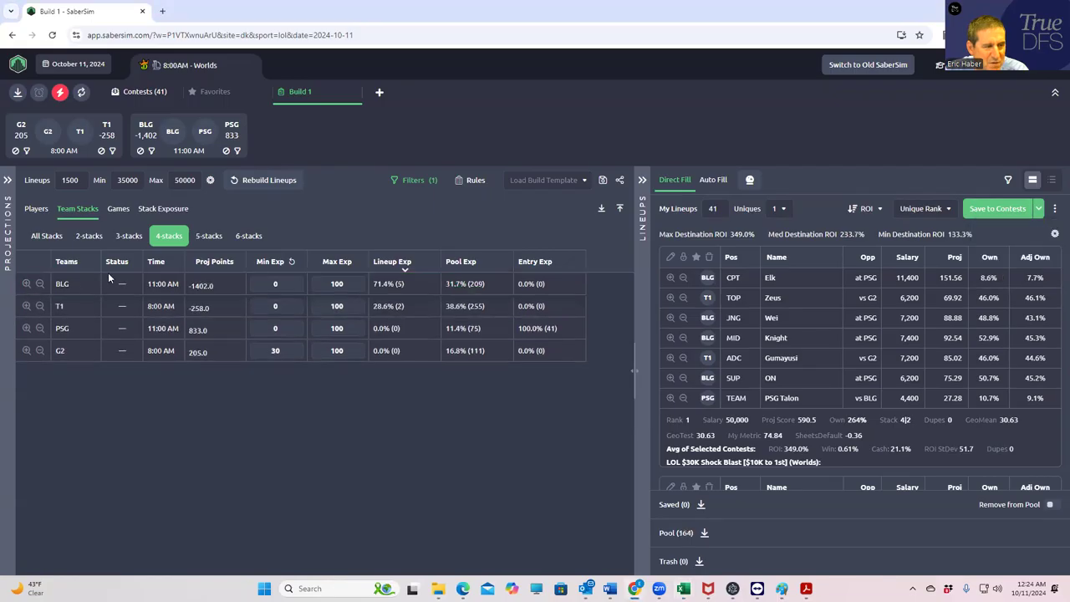
# Step: Check the exposures across all team stacks and switch the 4|3 stack type filter from exclude to include
pyautogui.click(47, 237)
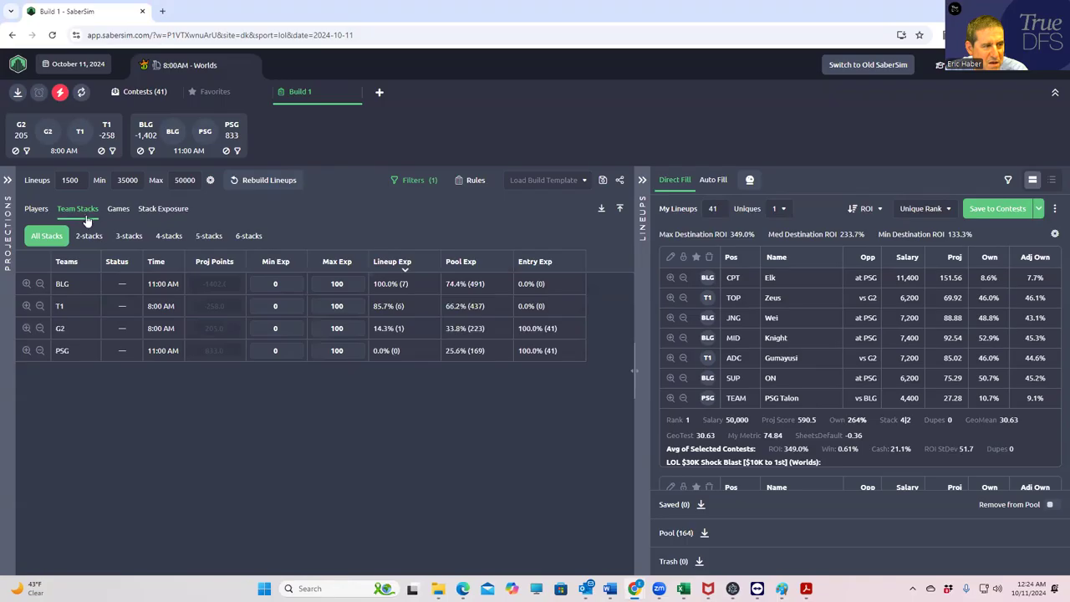
pyautogui.click(177, 211)
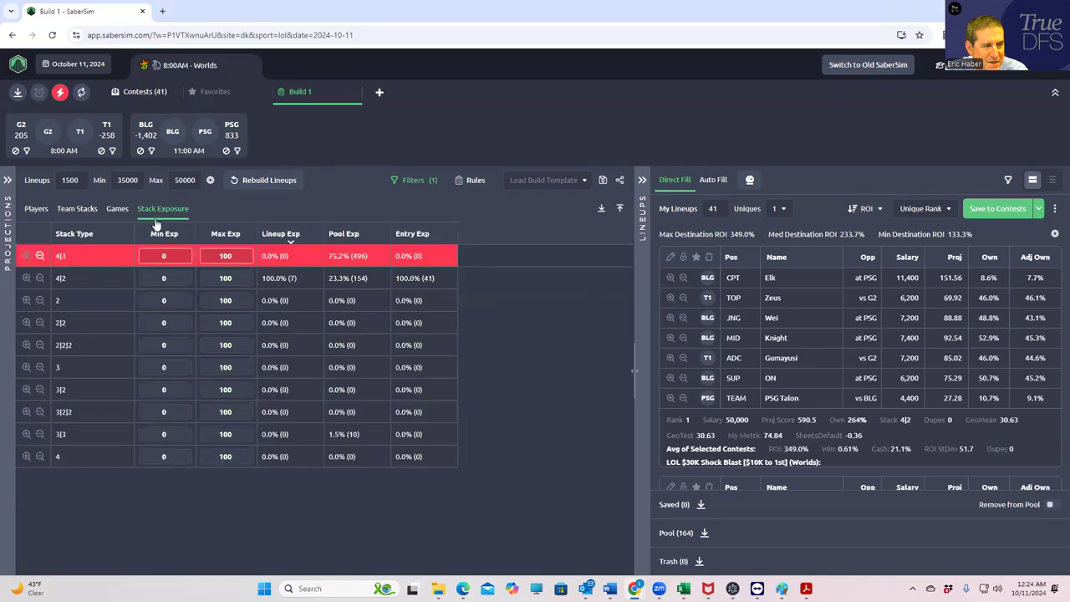
pyautogui.click(27, 255)
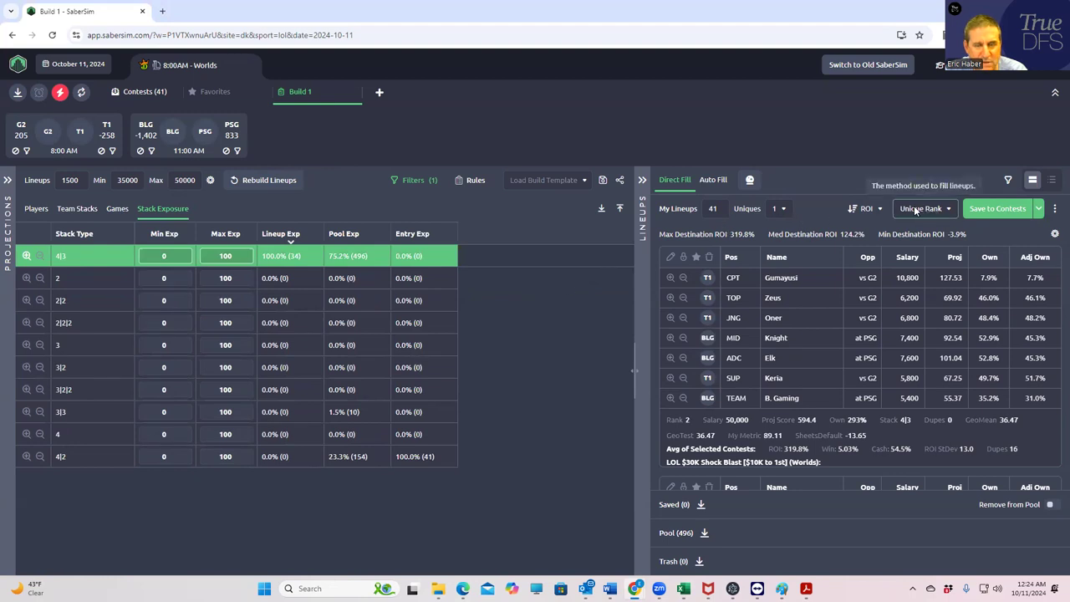
# Step: Check the contest sim sorting options and keep the lineups ranked by ROI for the target contests
pyautogui.click(870, 209)
pyautogui.moveTo(895, 266)
pyautogui.moveTo(831, 298)
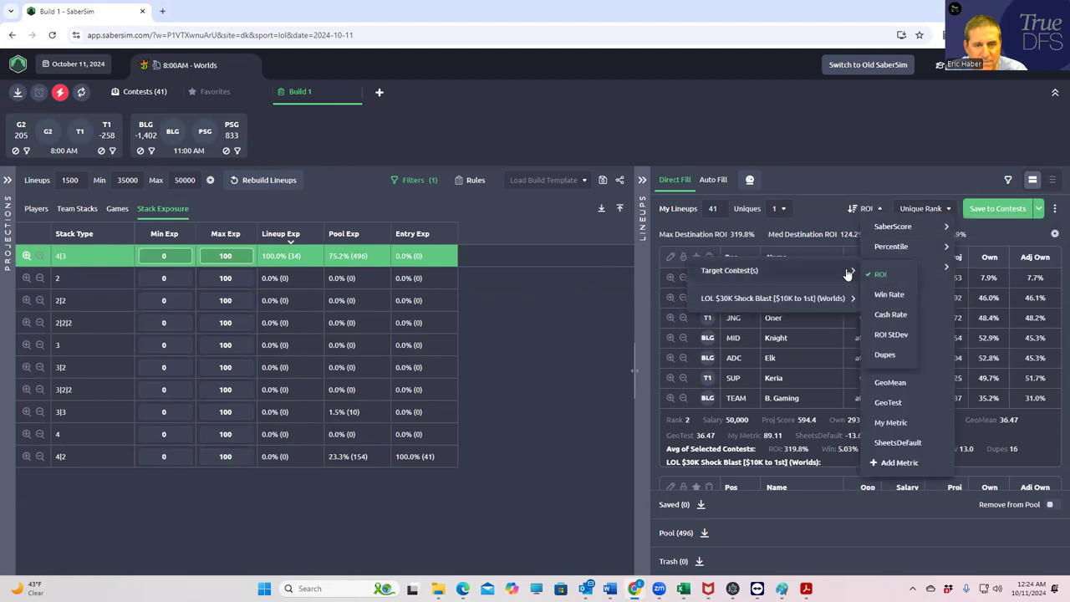
pyautogui.moveTo(757, 276)
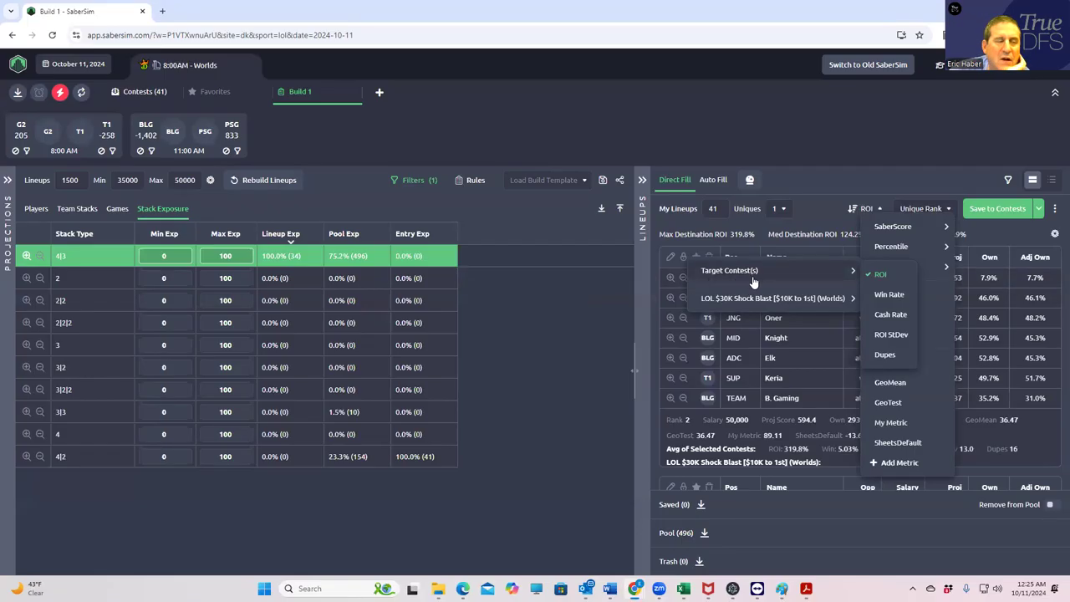
pyautogui.click(878, 276)
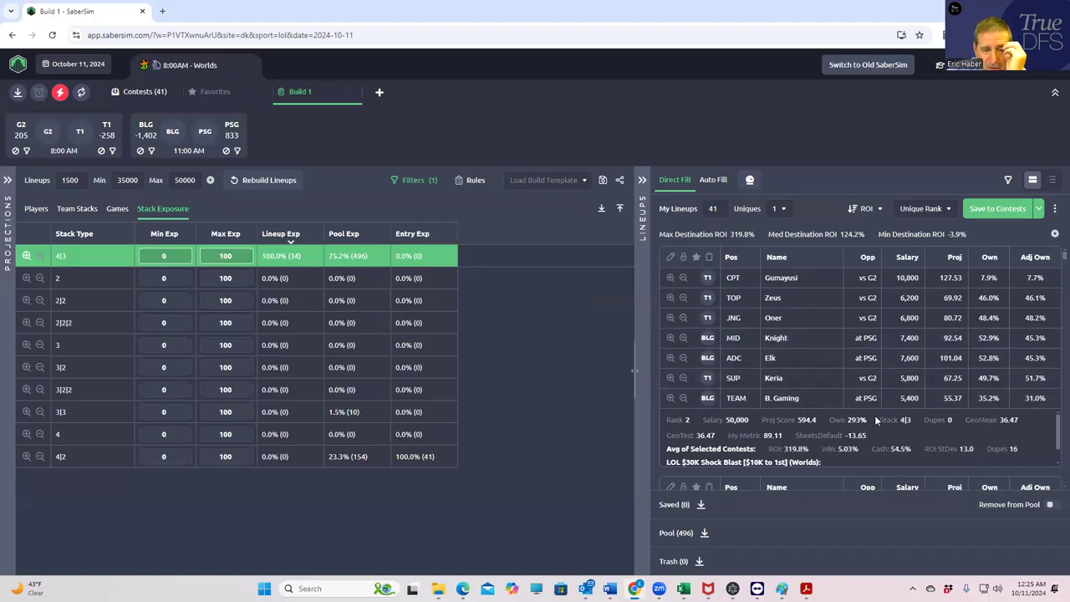
# Step: Examine the players, ROI, win rate, cash rate and dupes of the top-ranked 4|3 lineups
pyautogui.scroll(-3, 875, 420)
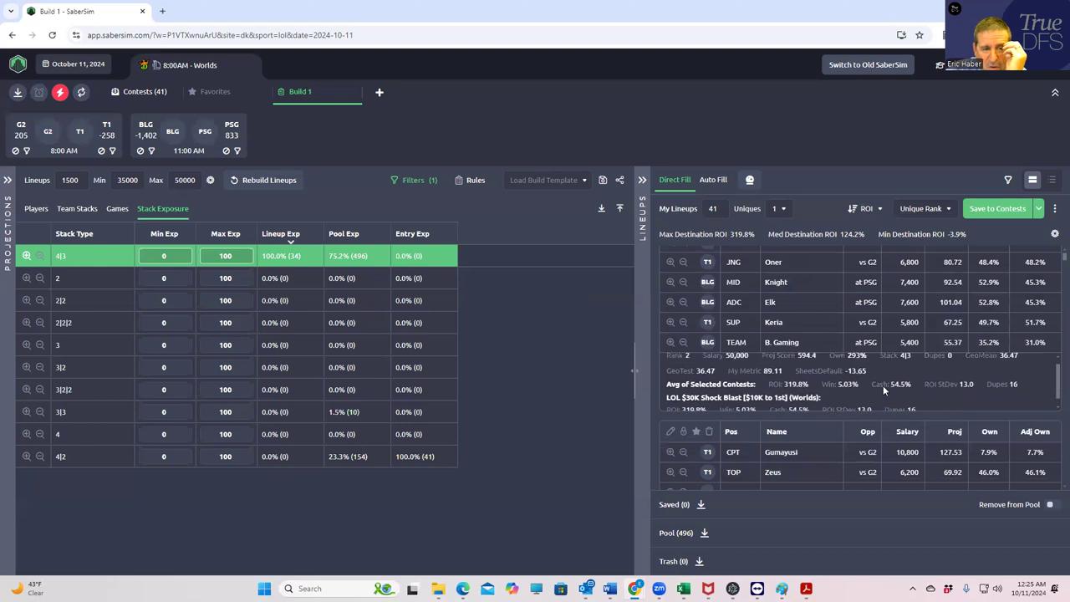
pyautogui.scroll(1, 883, 385)
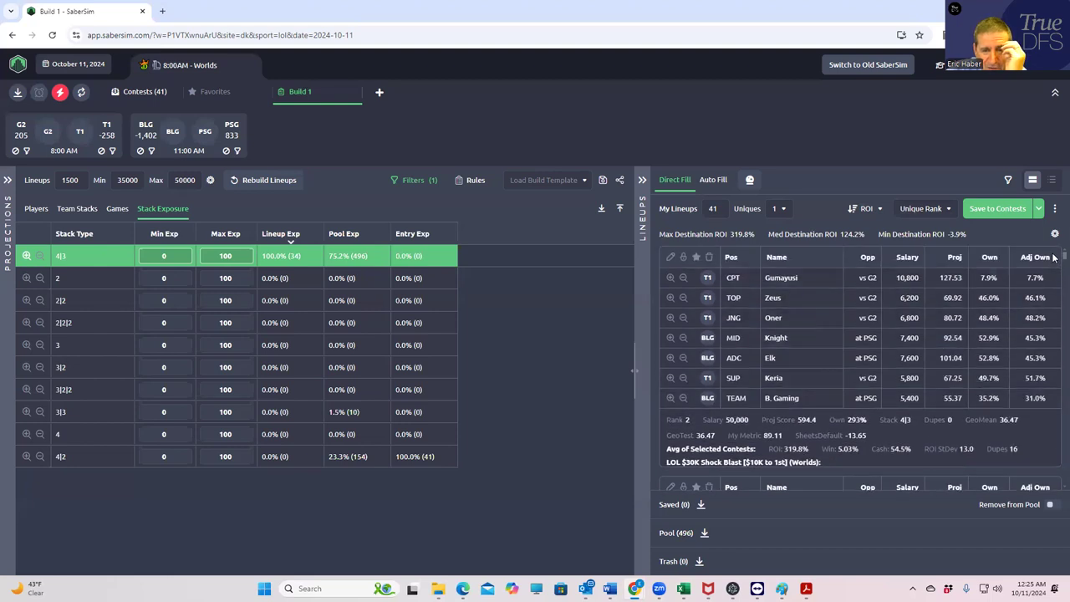
pyautogui.scroll(-2, 1053, 256)
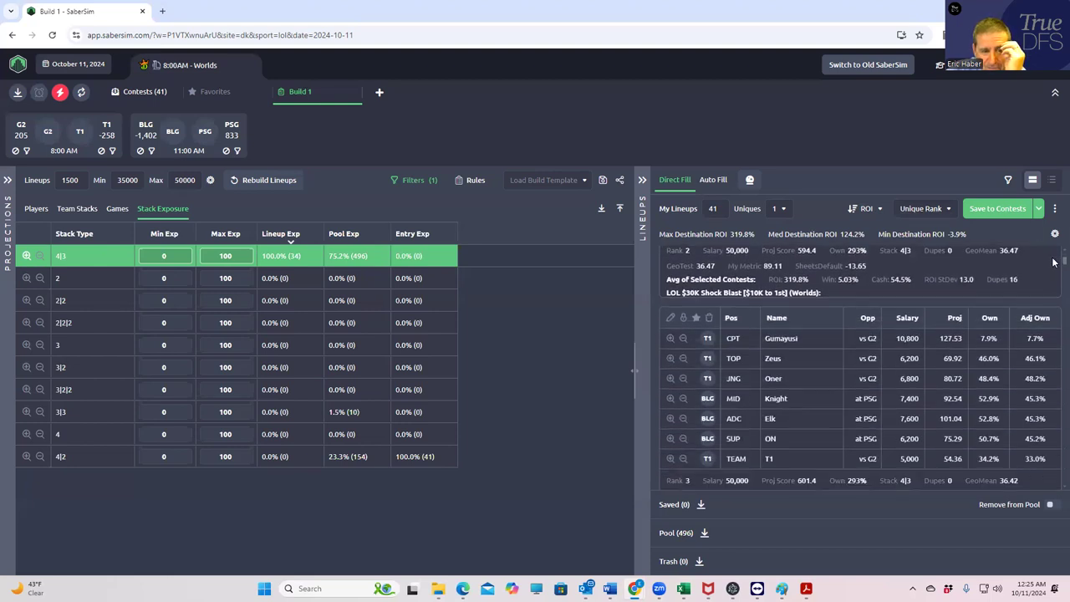
pyautogui.scroll(-3, 1053, 262)
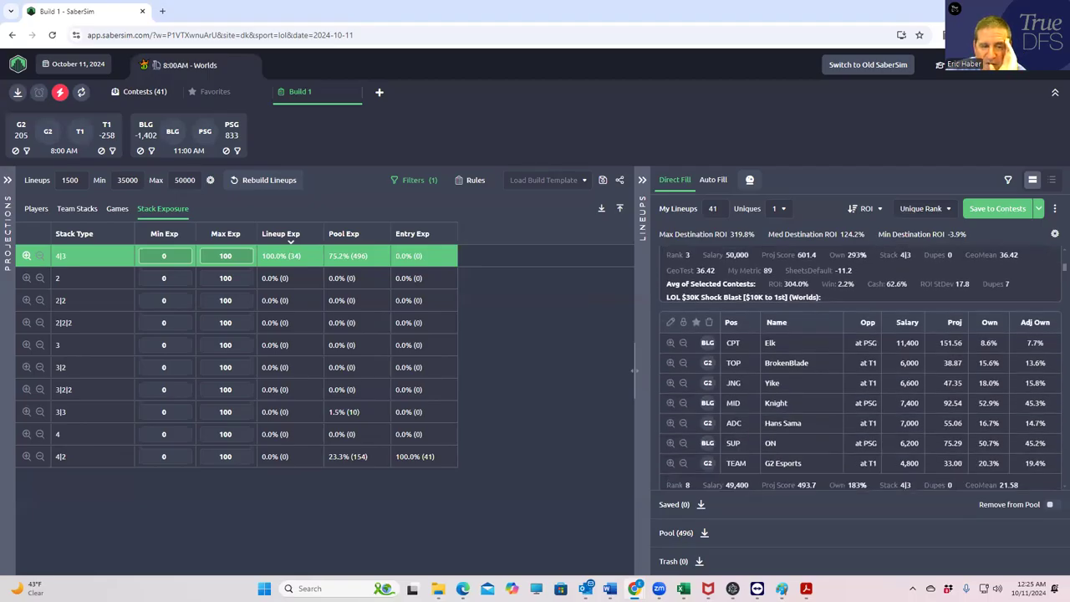
pyautogui.scroll(1, 860, 369)
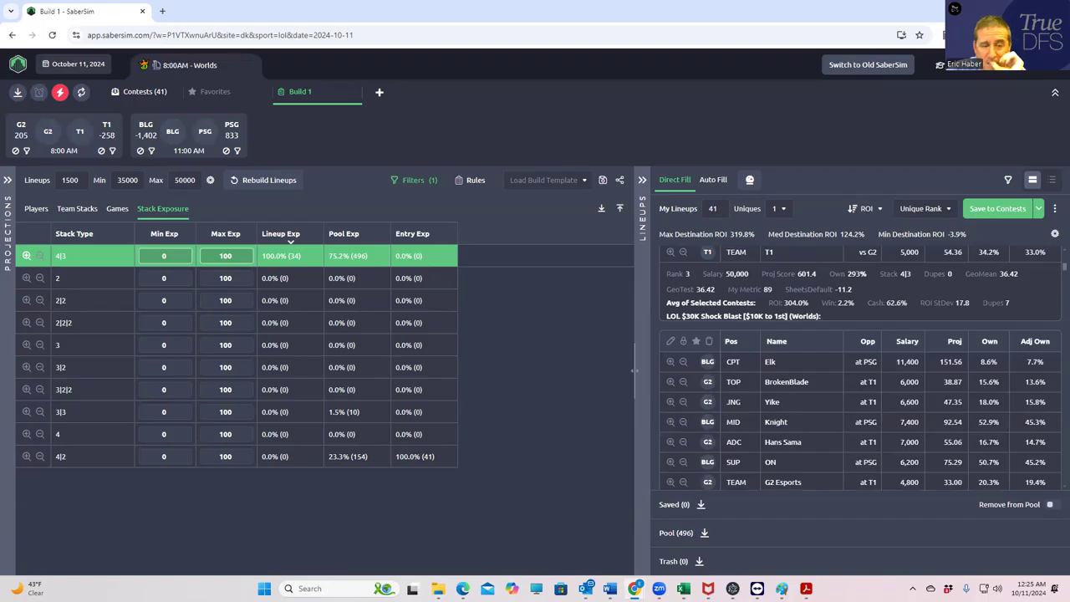
pyautogui.scroll(-5, 1053, 276)
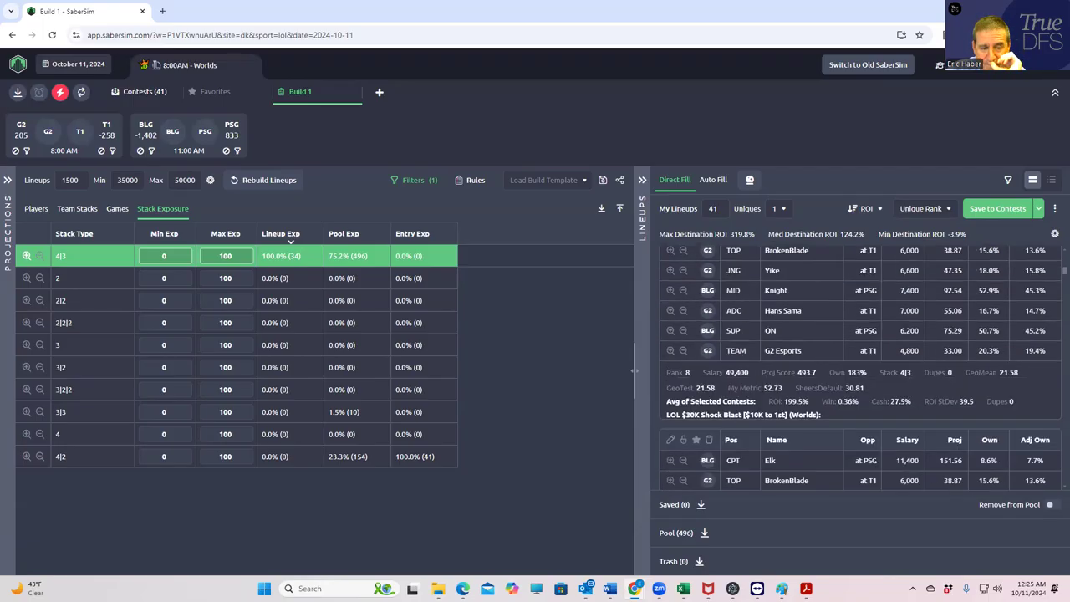
pyautogui.scroll(-1, 1053, 276)
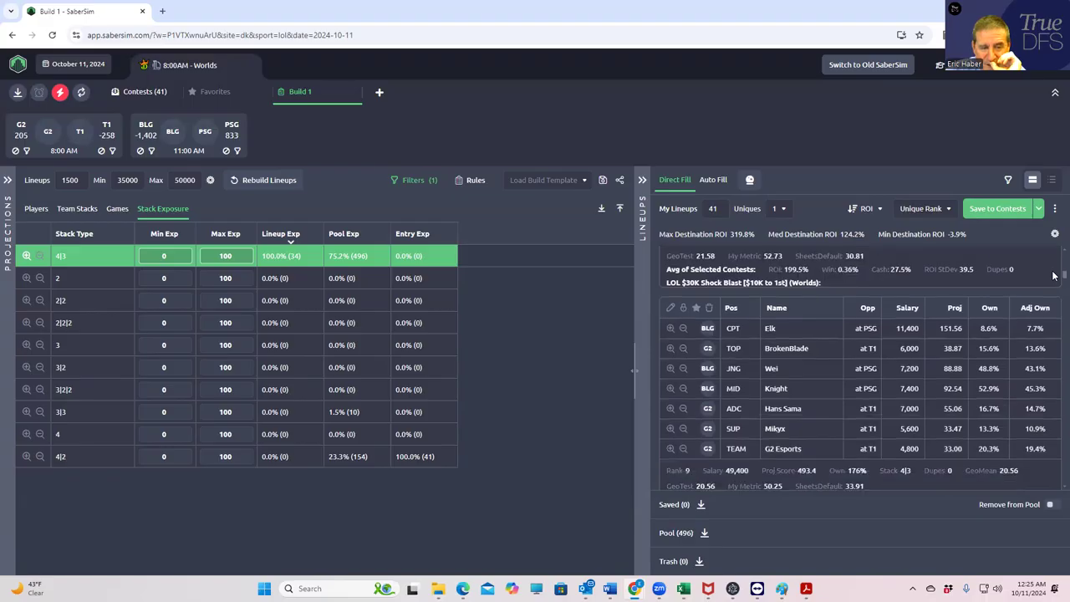
pyautogui.scroll(2, 1053, 275)
pyautogui.scroll(-3, 1053, 276)
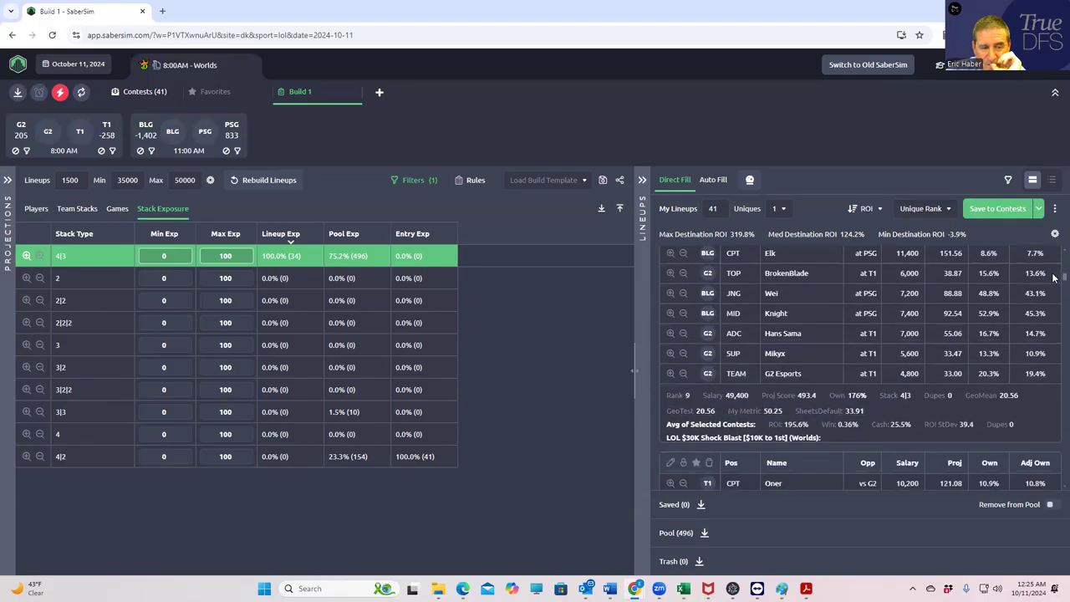
pyautogui.scroll(3, 1053, 276)
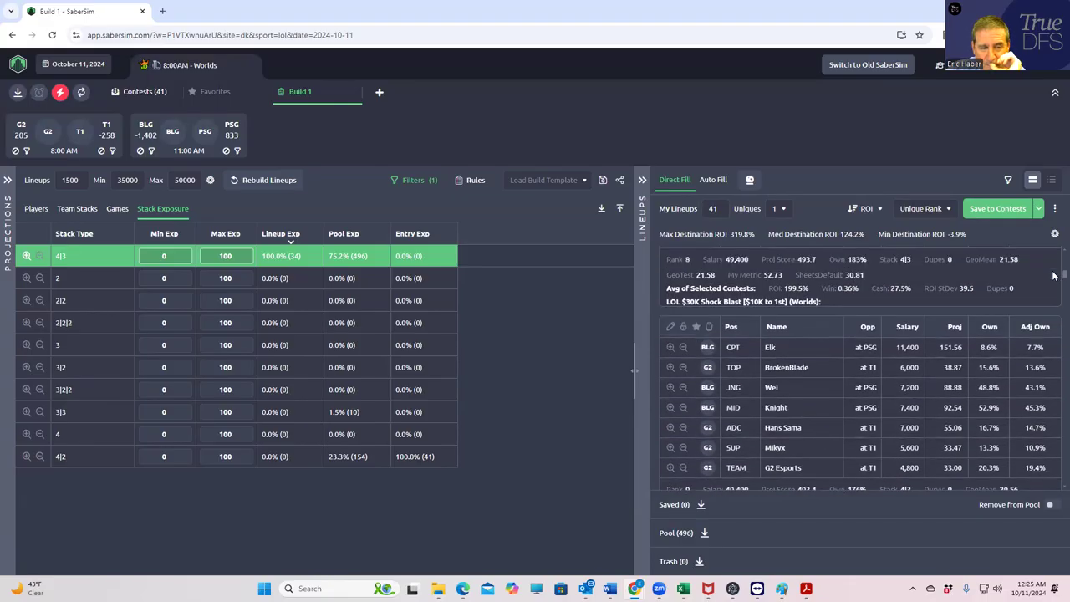
pyautogui.scroll(10, 861, 376)
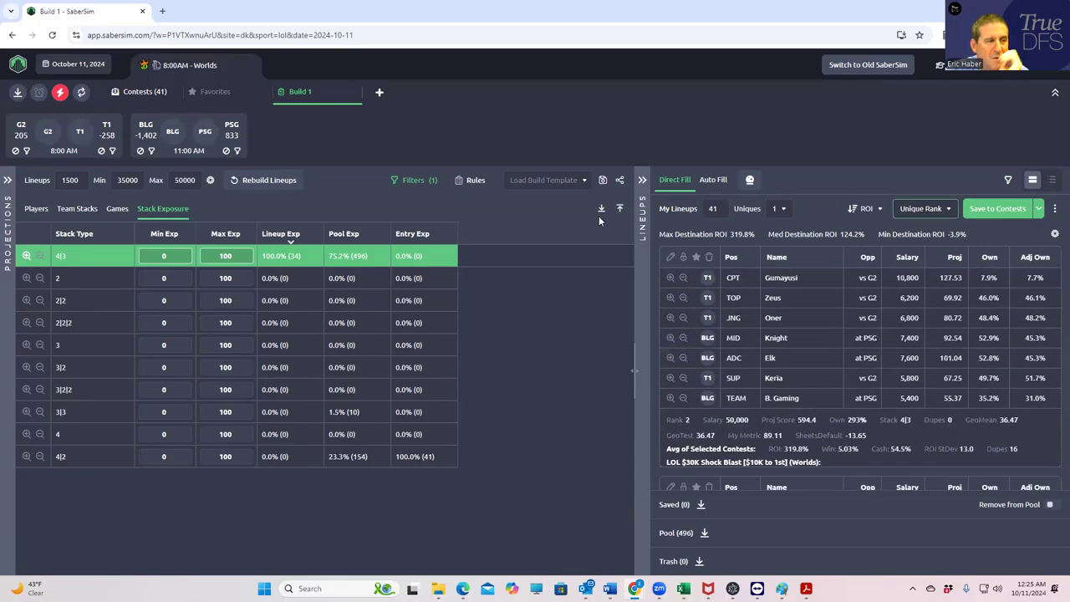
# Step: Add a custom contest sim named tRI with a contest size of 12 for the LOL $3.3K Triumphant Warrior single-entry contest
pyautogui.click(144, 92)
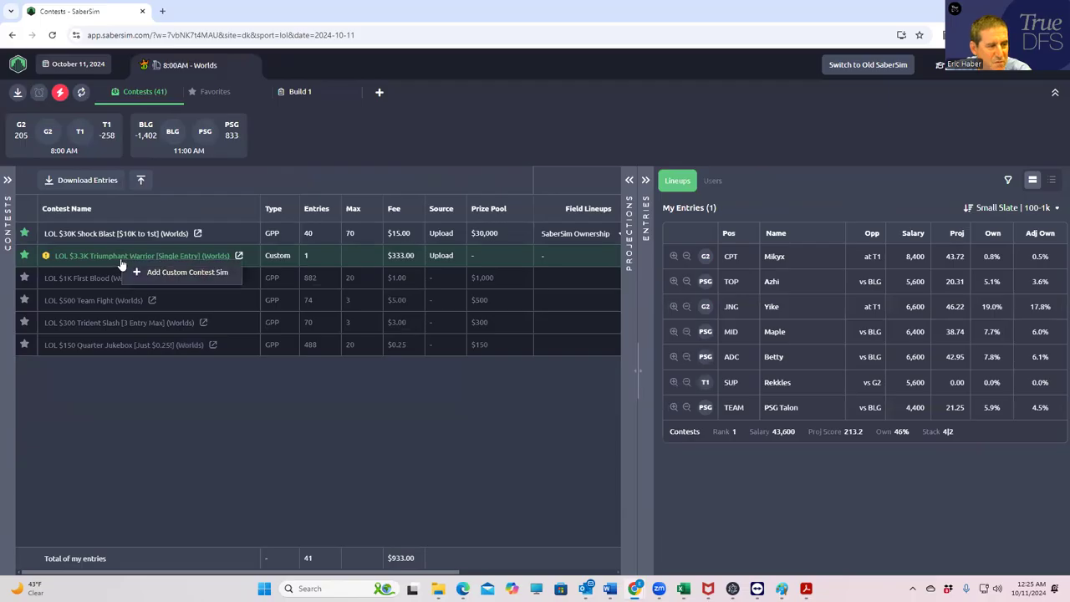
pyautogui.click(185, 270)
pyautogui.click(442, 267)
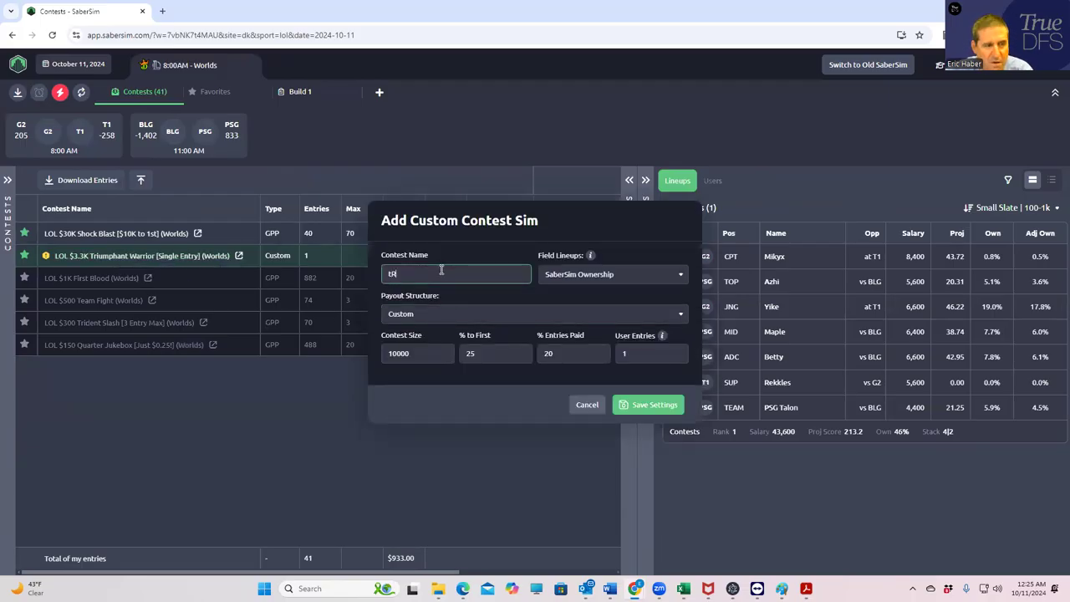
pyautogui.click(391, 353)
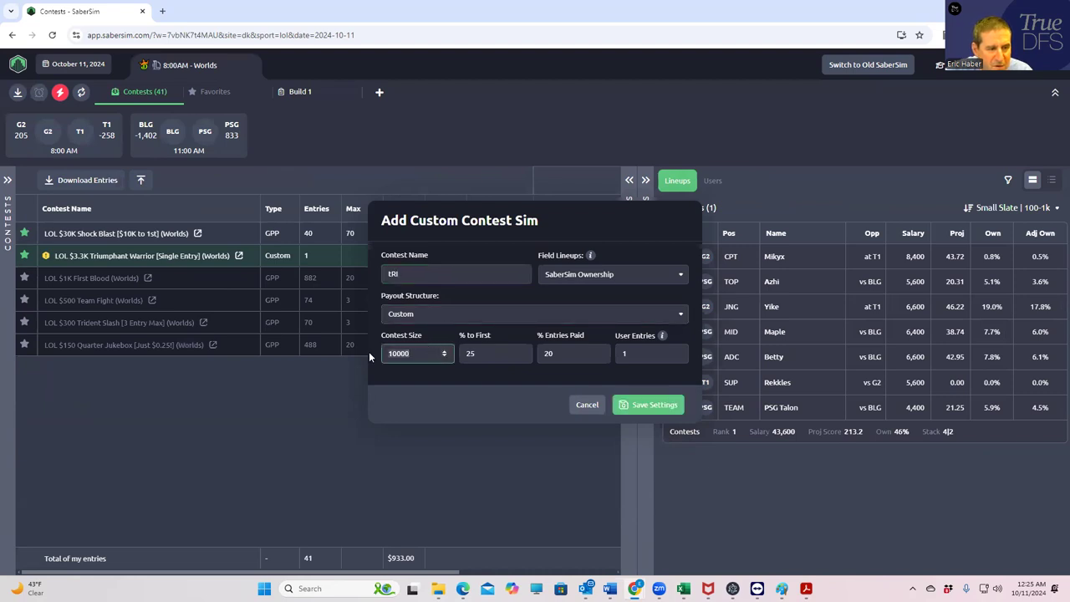
pyautogui.write('12')
pyautogui.click(494, 355)
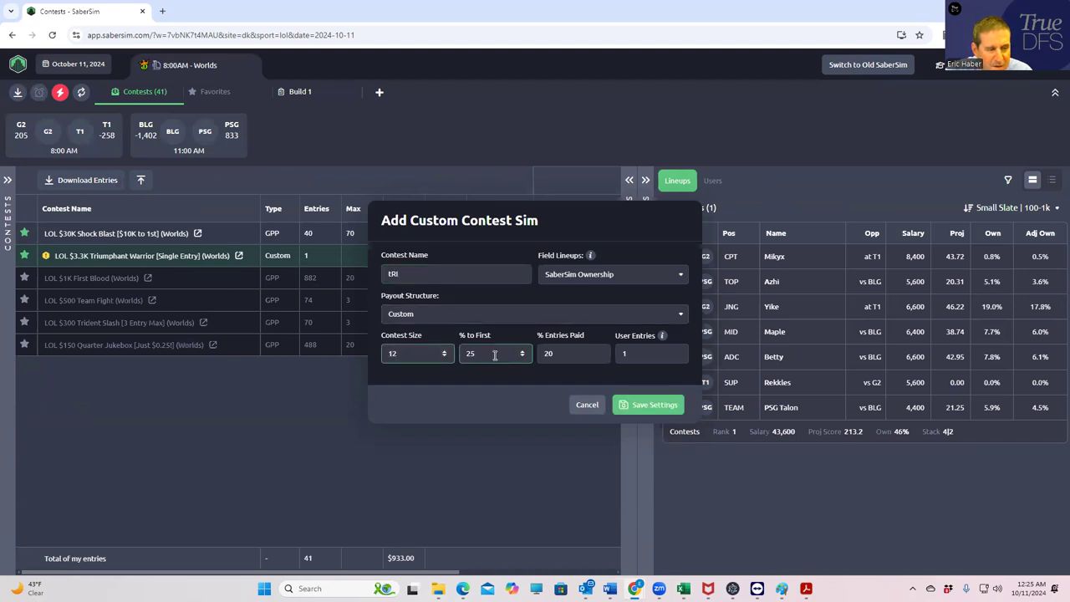
pyautogui.click(649, 407)
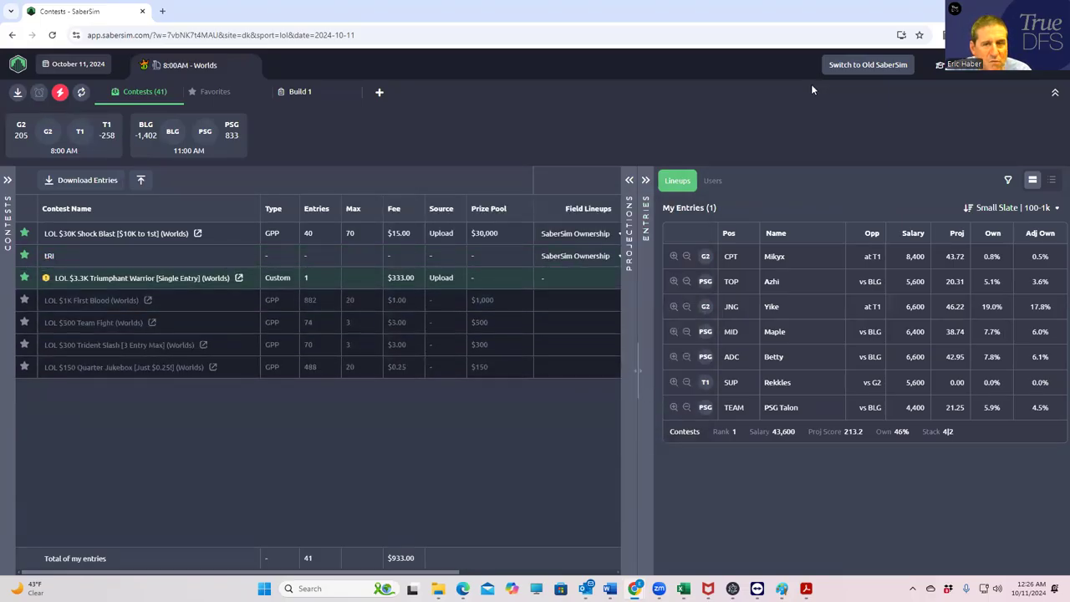
# Step: Run the contest simulation again on the Build 1 lineups and dismiss the entries file upload prompt
pyautogui.click(301, 94)
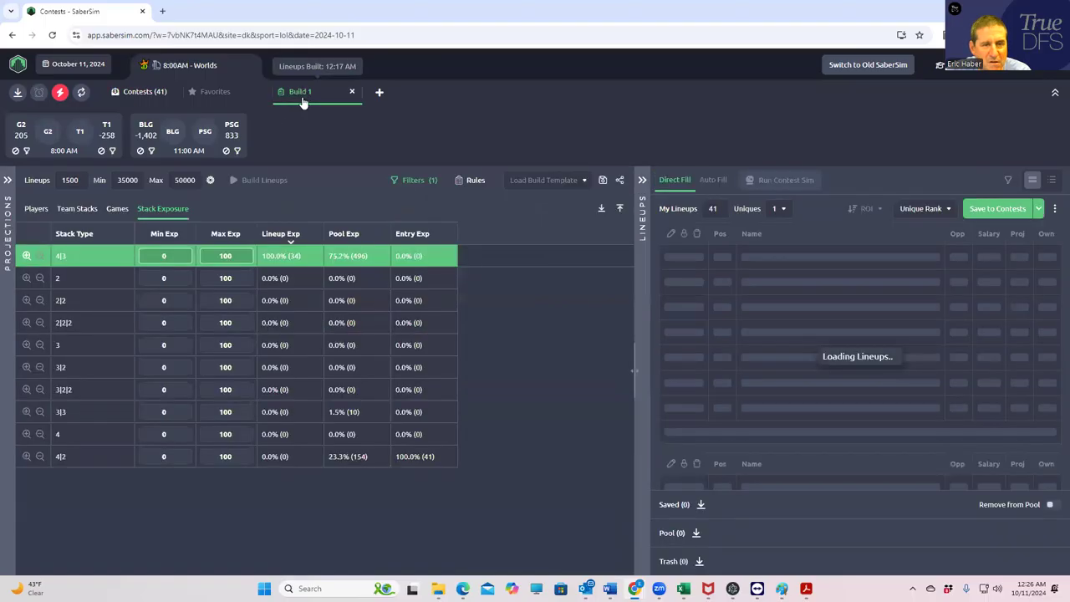
pyautogui.click(784, 182)
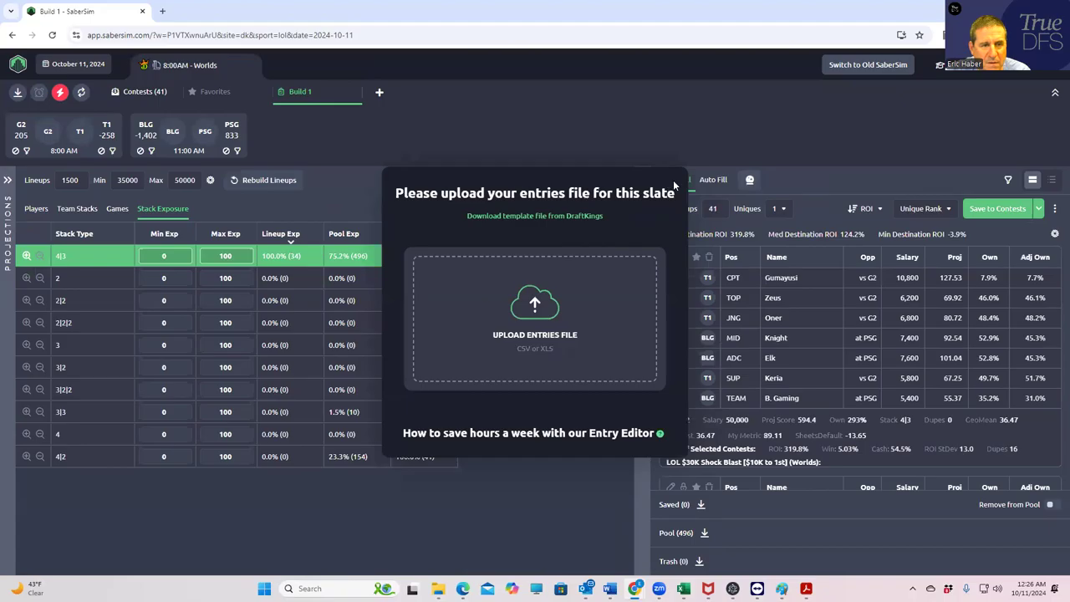
pyautogui.click(805, 170)
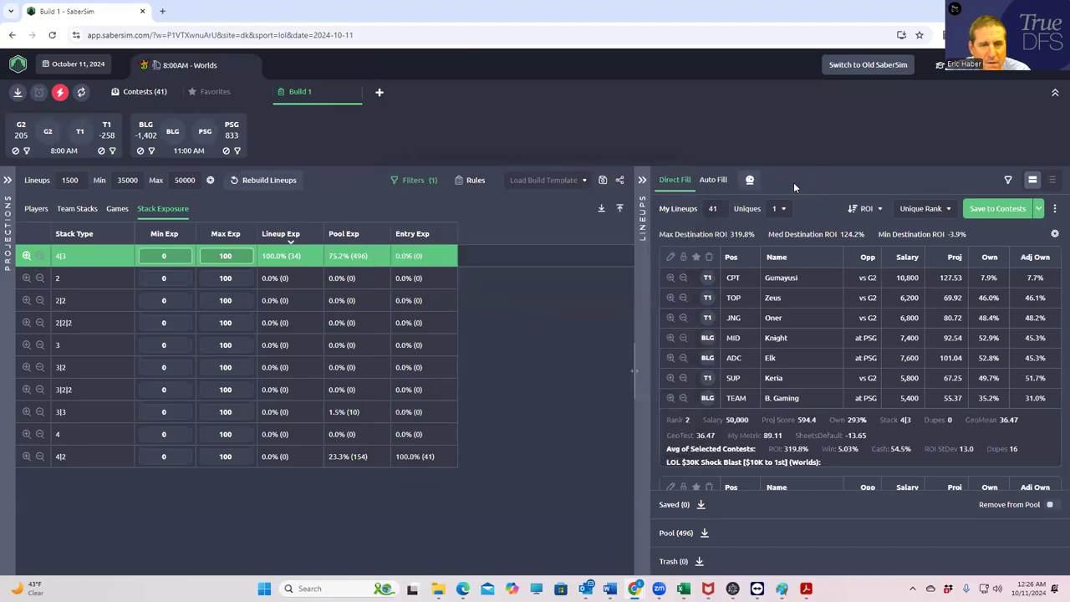
# Step: Check the fill methods and look for the tRI contest among the contest sim sorting options
pyautogui.click(924, 208)
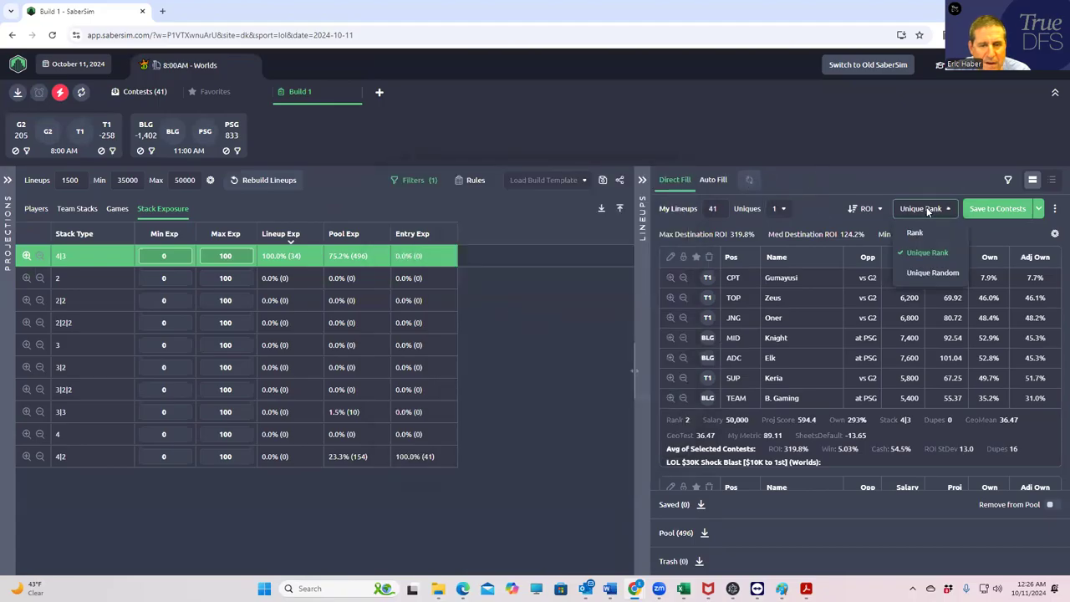
pyautogui.click(865, 210)
pyautogui.click(866, 208)
pyautogui.moveTo(907, 268)
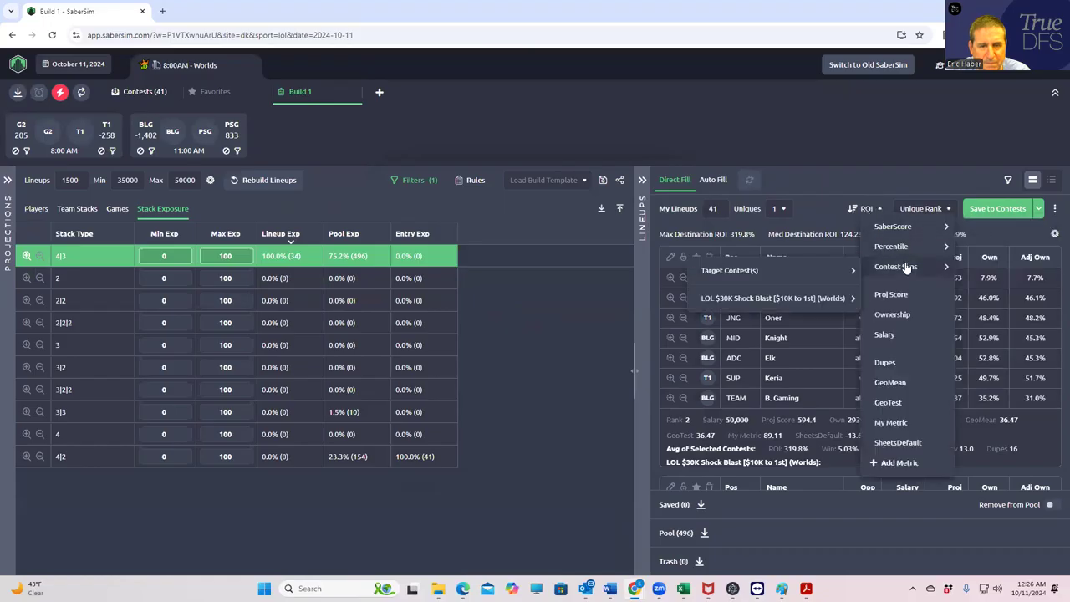
pyautogui.click(799, 299)
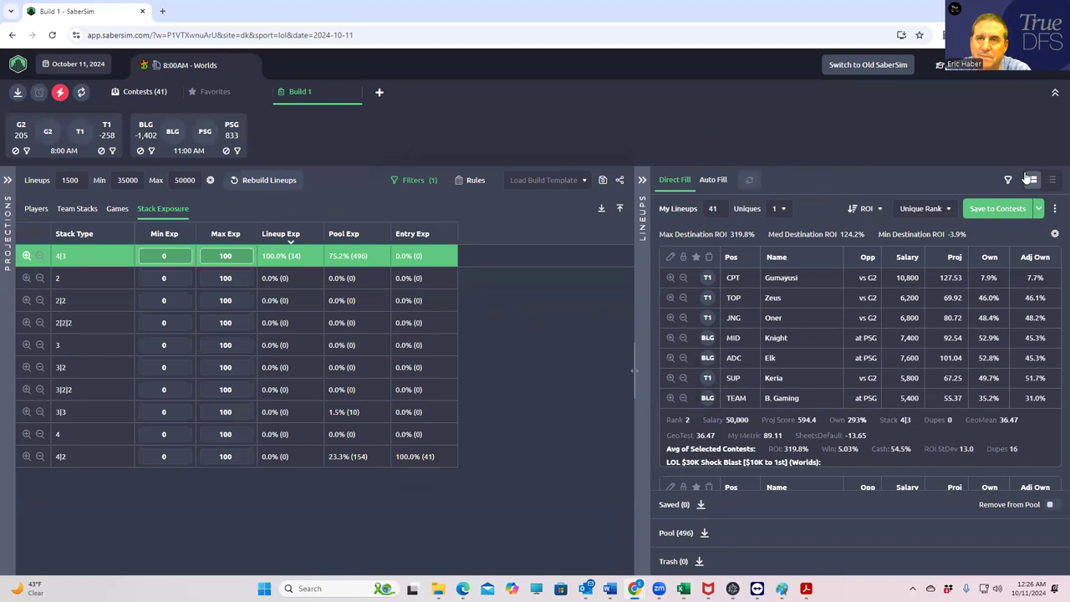
pyautogui.click(697, 257)
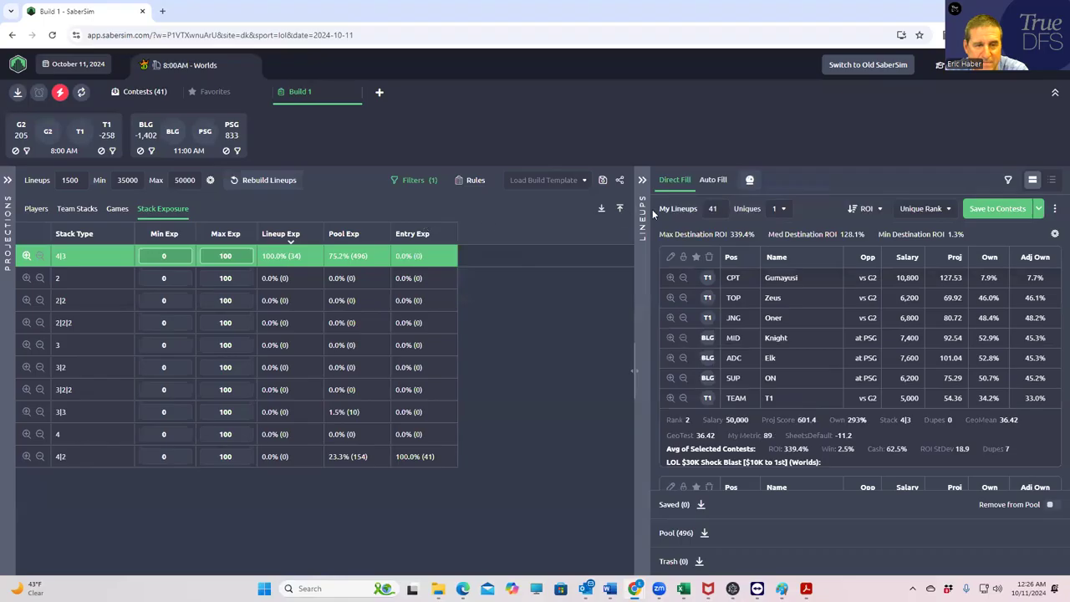
# Step: Rank the 4|3 lineups by the ROI of the tRI contest sim
pyautogui.click(866, 209)
pyautogui.moveTo(895, 266)
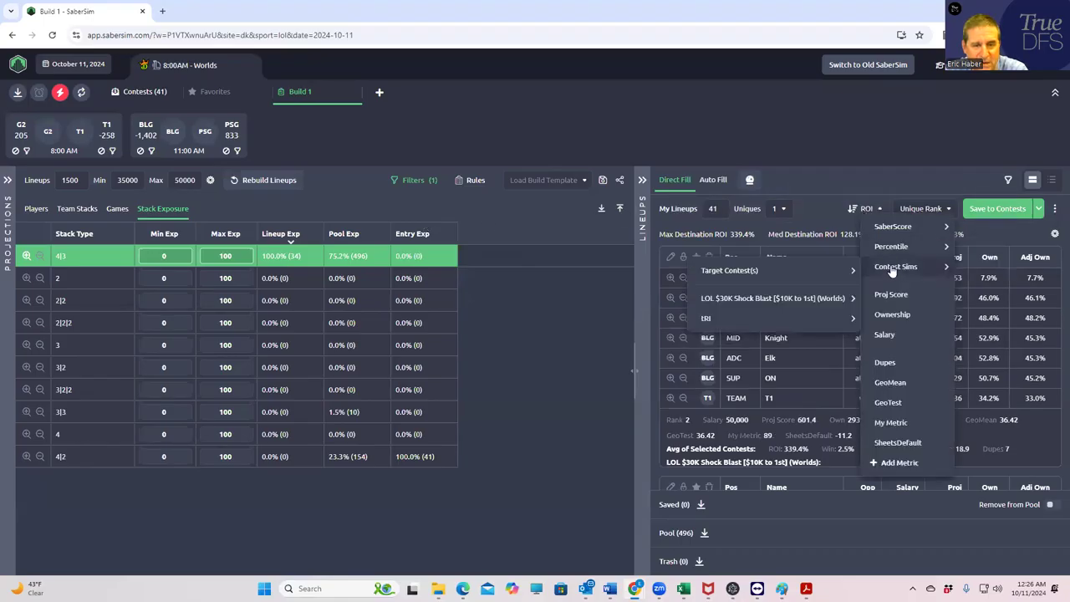
pyautogui.moveTo(835, 317)
pyautogui.click(877, 320)
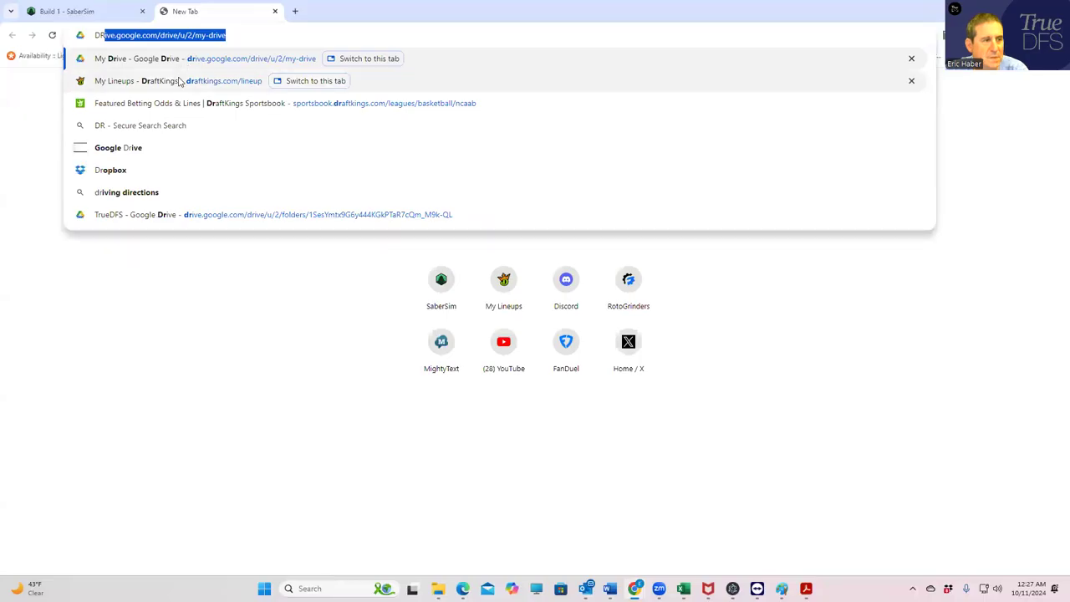
# Step: Switch to DraftKings lineups and download the LOL Classic entries file for the 10/11 8:00 am Worlds slate from the entry editor
pyautogui.click(178, 81)
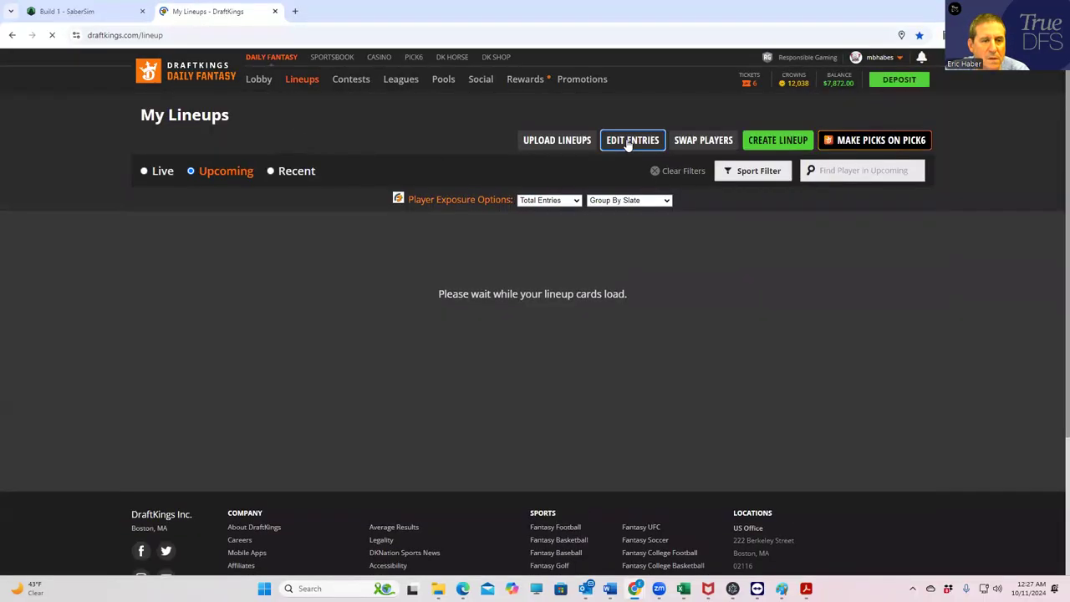
pyautogui.click(629, 141)
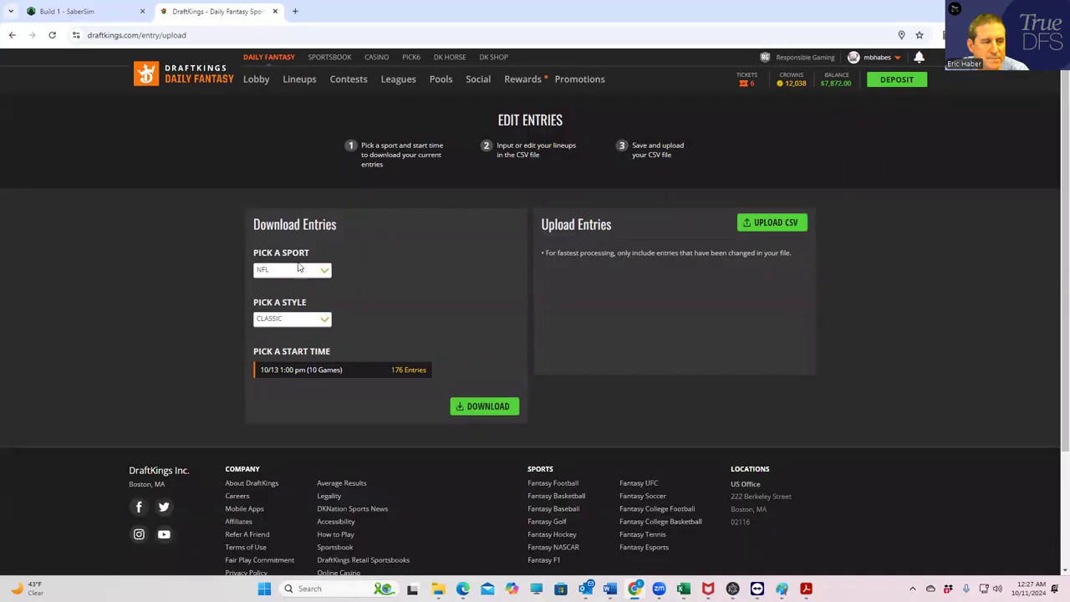
pyautogui.click(291, 276)
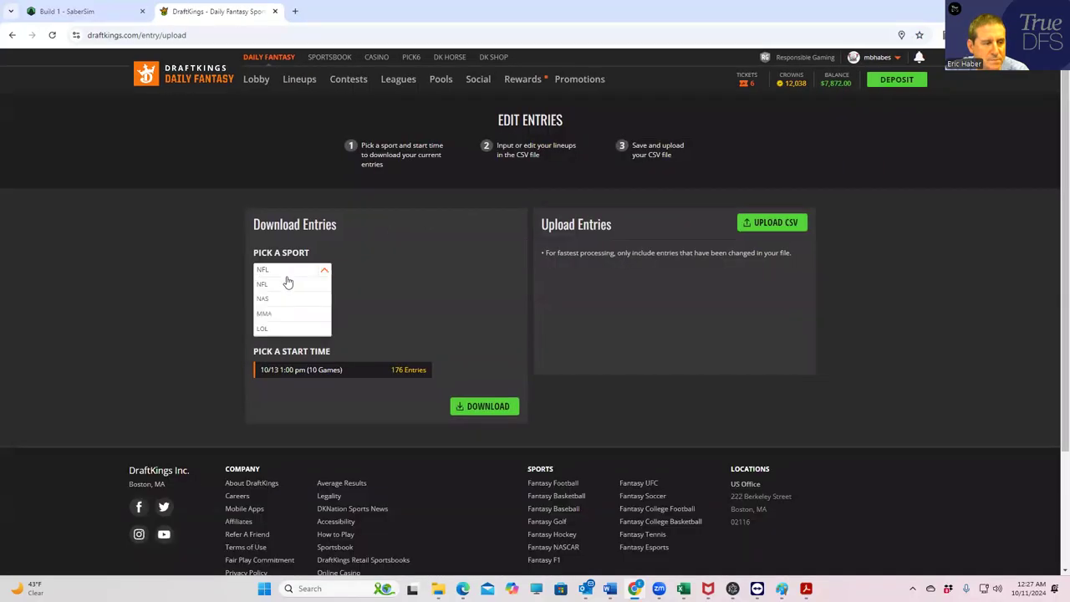
pyautogui.click(266, 317)
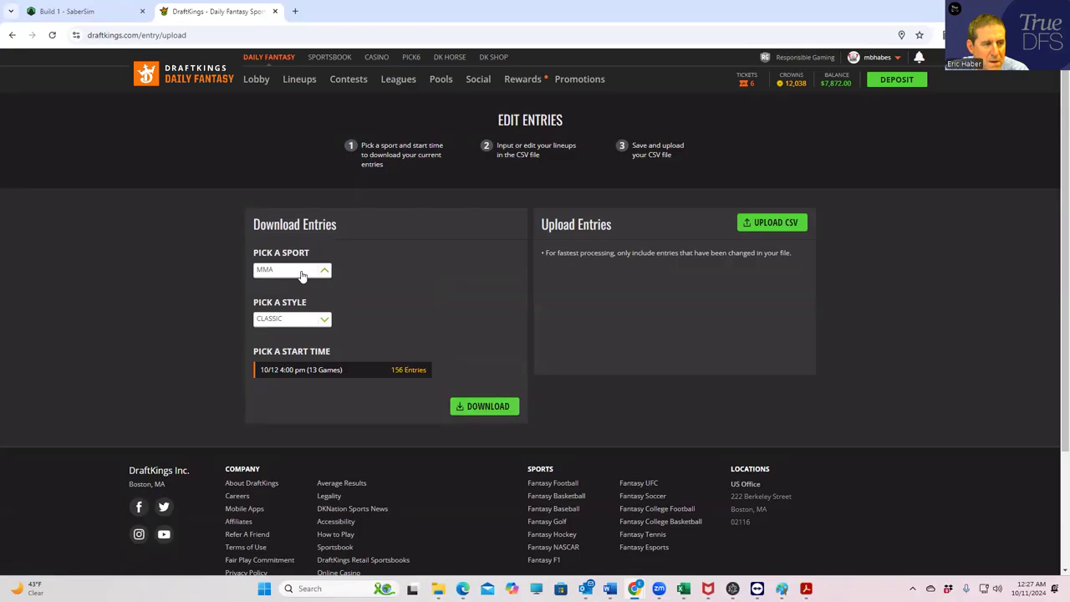
pyautogui.click(303, 275)
pyautogui.click(276, 335)
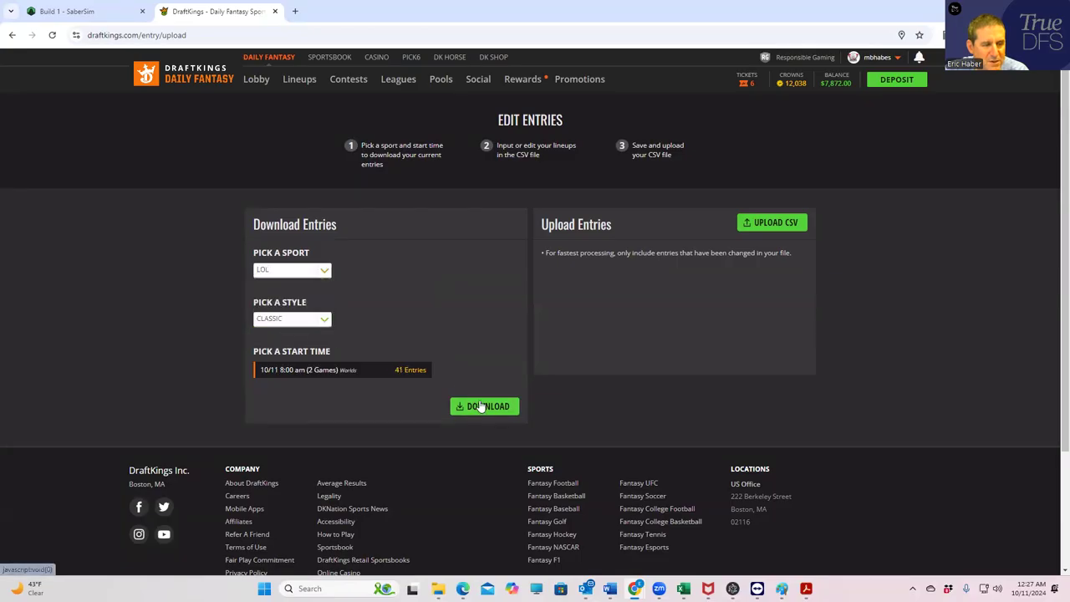
pyautogui.click(481, 406)
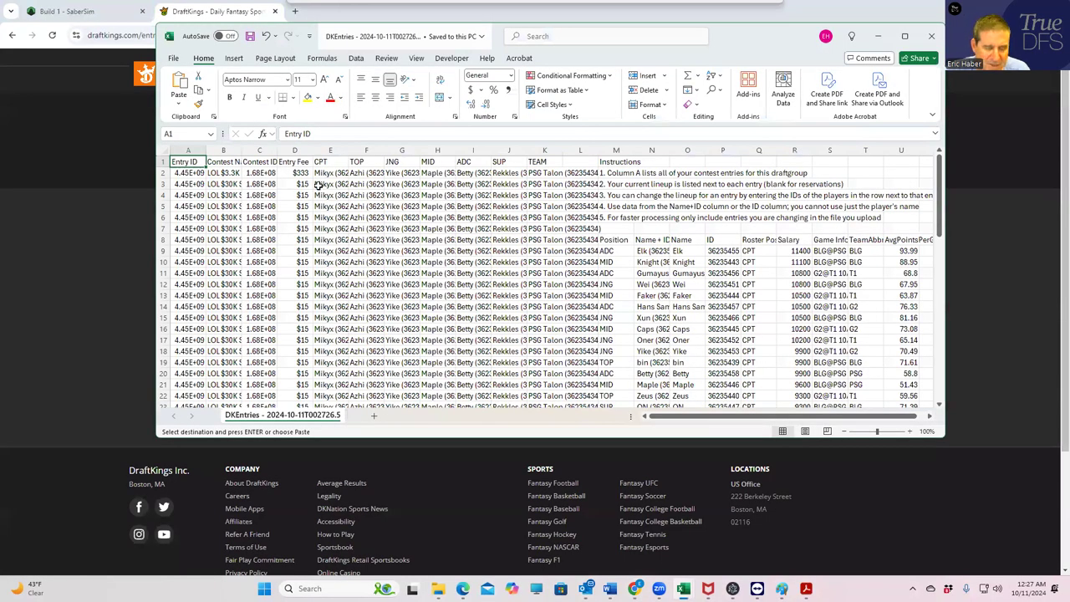
# Step: Paste the copied lineup IDs into the DKEntries file starting at cell E3 and save the file
pyautogui.click(318, 184)
pyautogui.hotkey('ctrl', 'v')
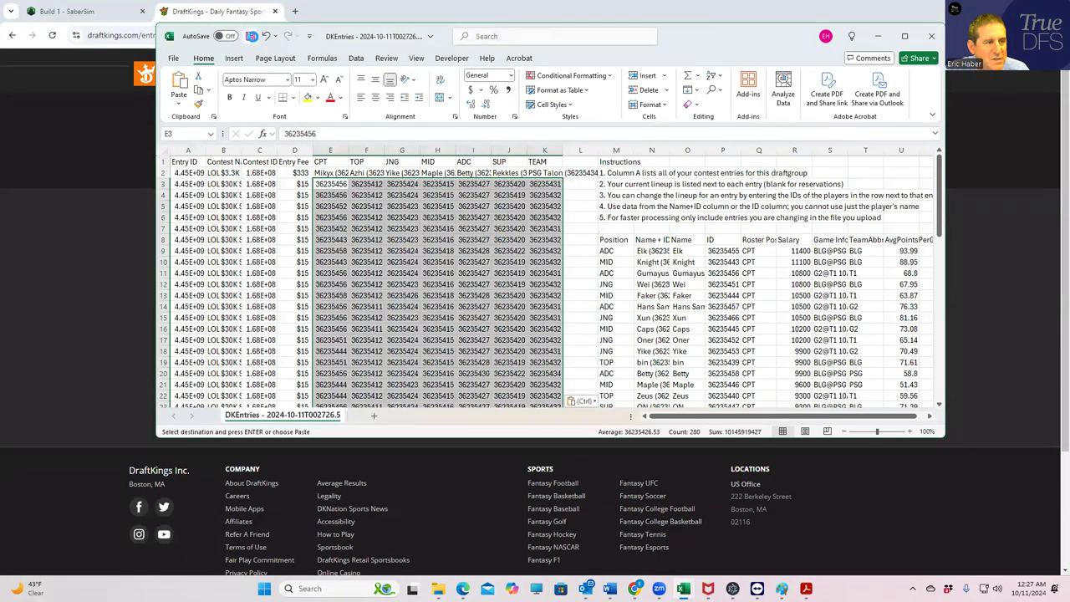
pyautogui.hotkey('ctrl', 's')
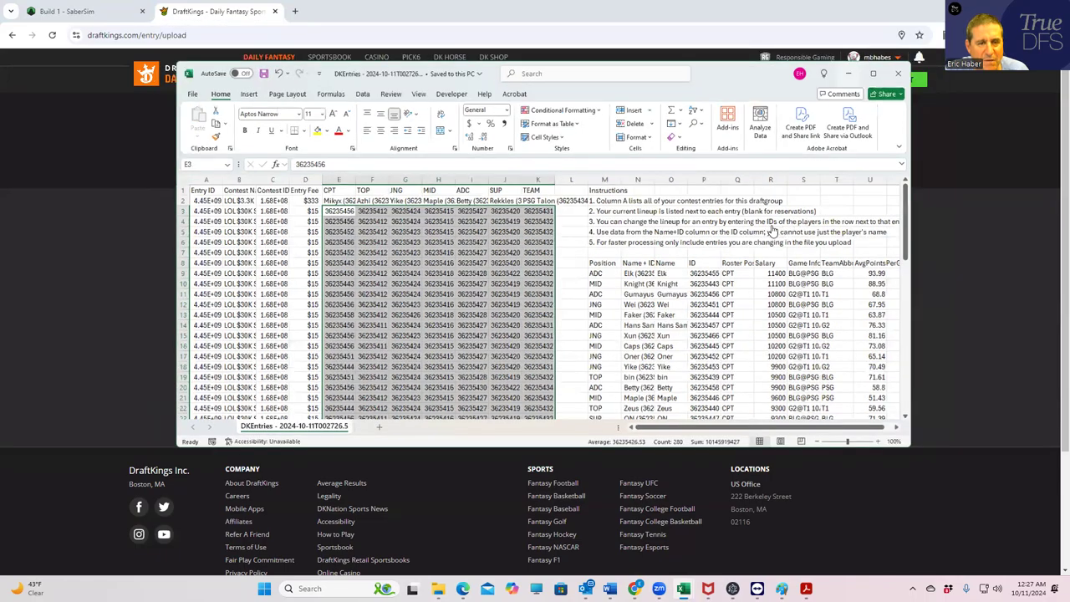
# Step: Upload the edited DKEntries - 2024-10-11T002726.507 file from the Downloads folder to DraftKings
pyautogui.hotkey('alt', 'Tab')
pyautogui.click(771, 222)
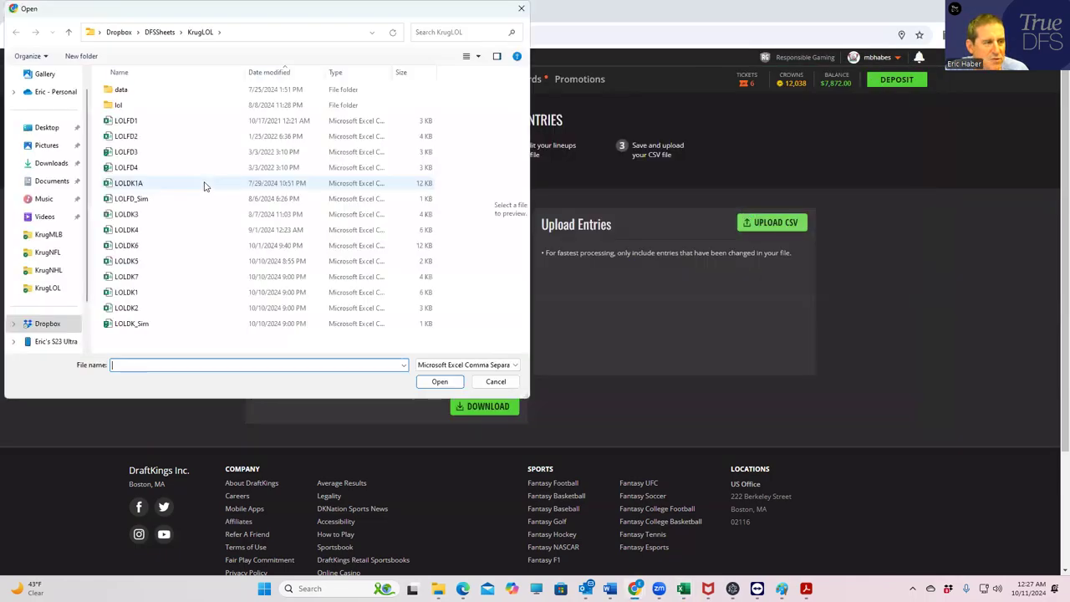
pyautogui.click(46, 163)
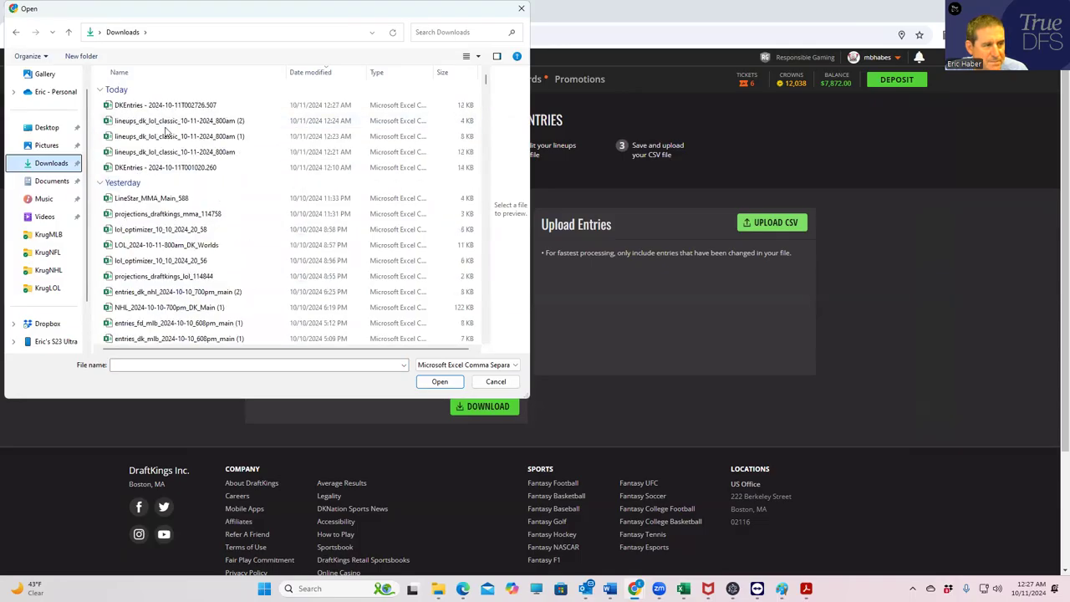
pyautogui.click(177, 107)
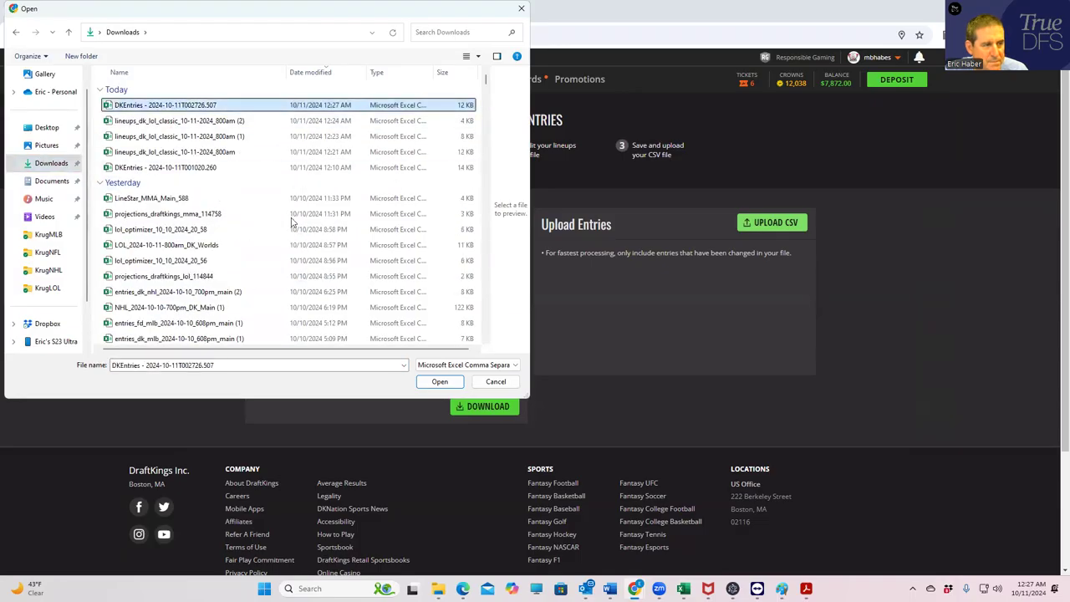
pyautogui.click(432, 383)
# Step: Sort the upcoming contests by entry fee, open the LOL $3.3K Triumphant Warrior entry for editing and clear its lineup
pyautogui.click(292, 81)
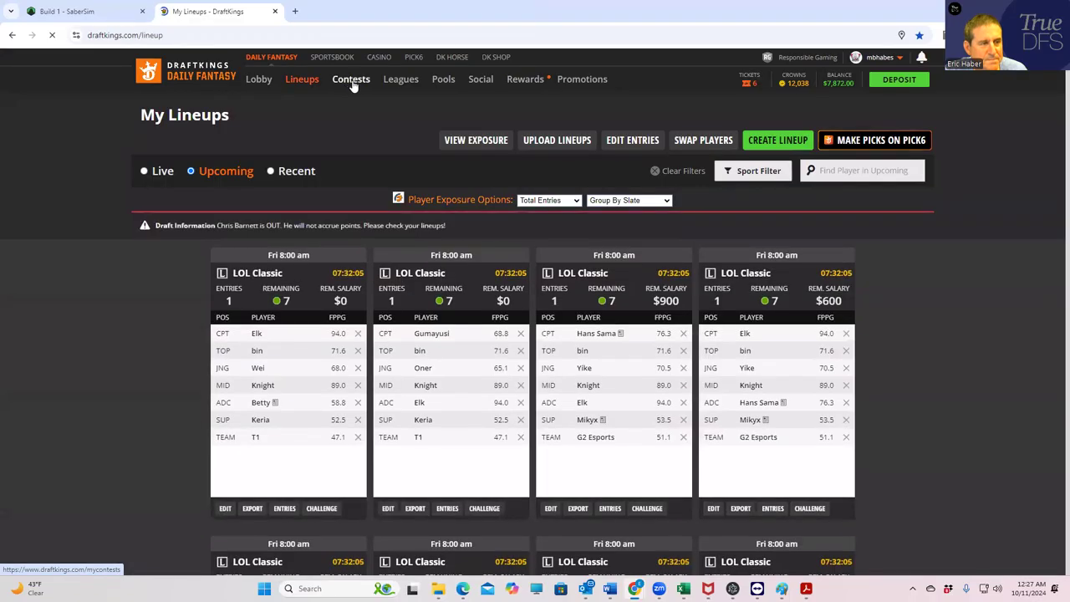
pyautogui.click(351, 80)
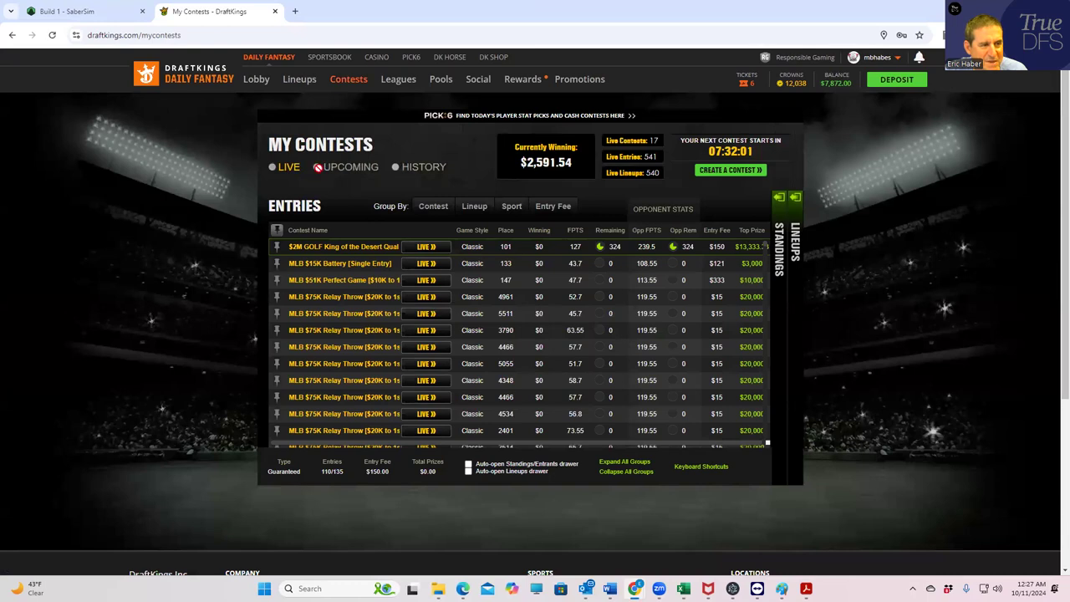
pyautogui.click(318, 168)
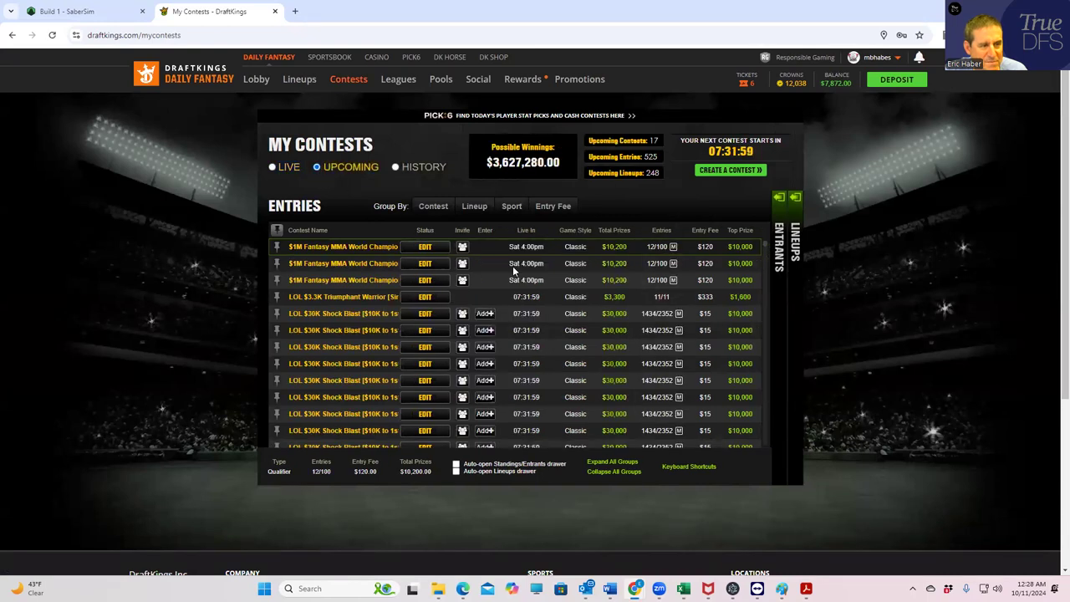
pyautogui.click(706, 233)
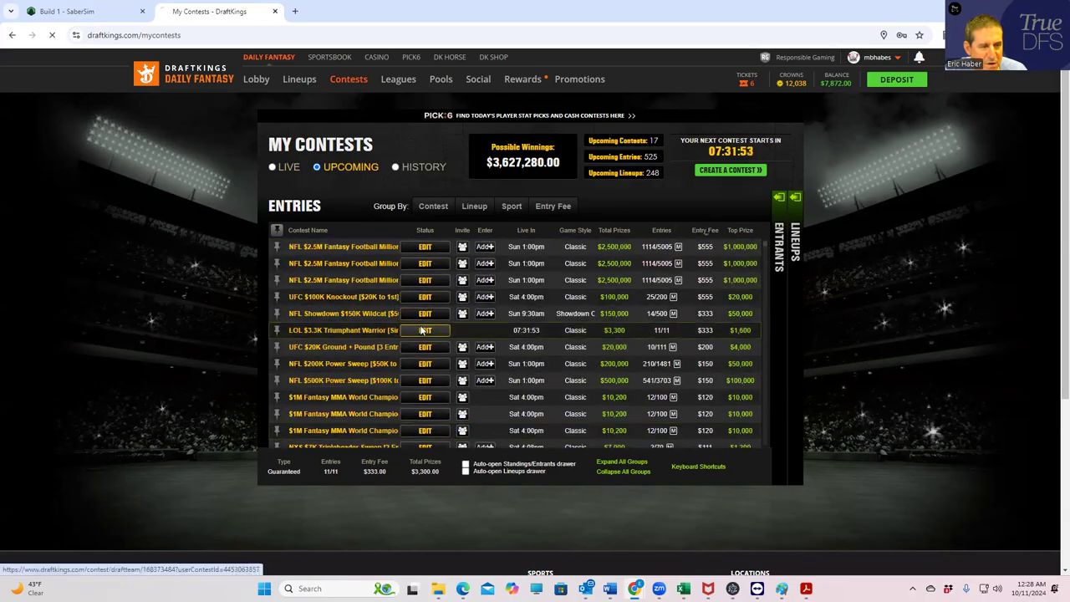
pyautogui.click(422, 329)
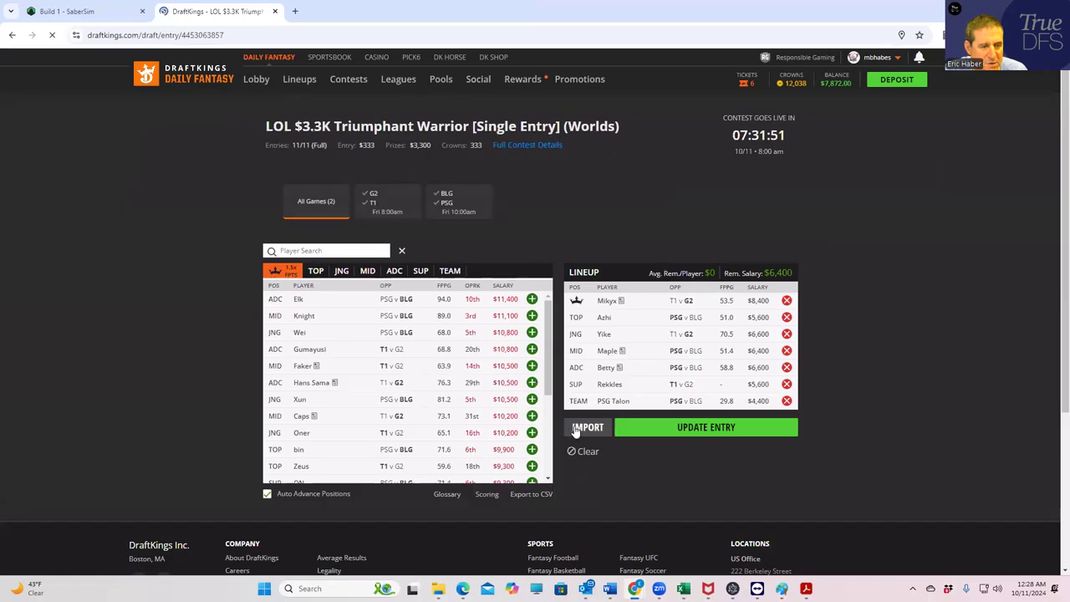
pyautogui.click(582, 451)
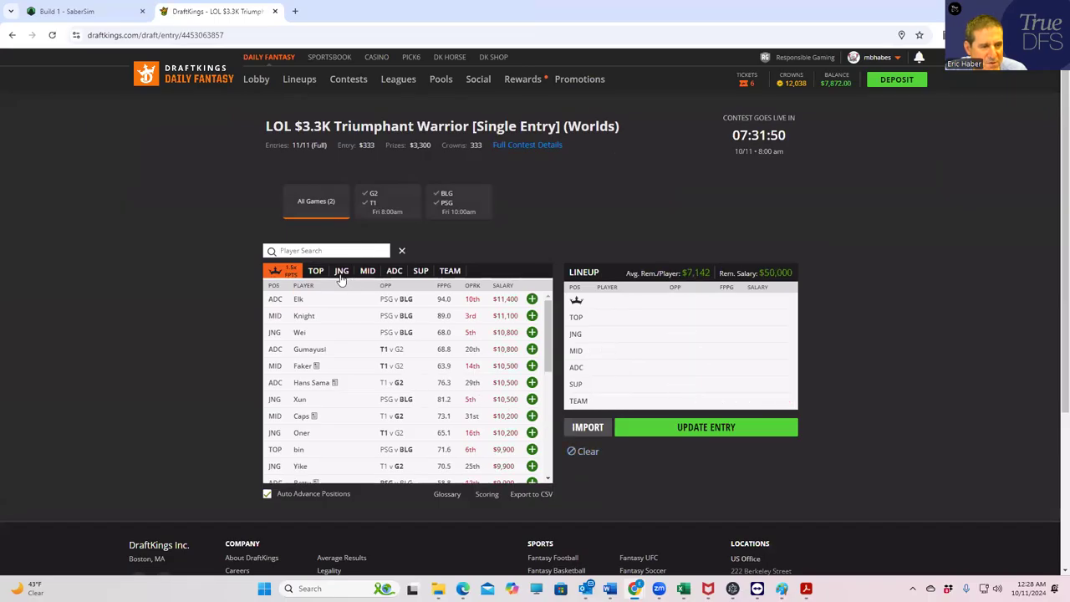
# Step: Fill the entry with Gumayusi as captain, Zeus at TOP, Wei at JNG, Knight at MID and Elk at ADC, following the first-ranked SaberSim lineup
pyautogui.click(532, 348)
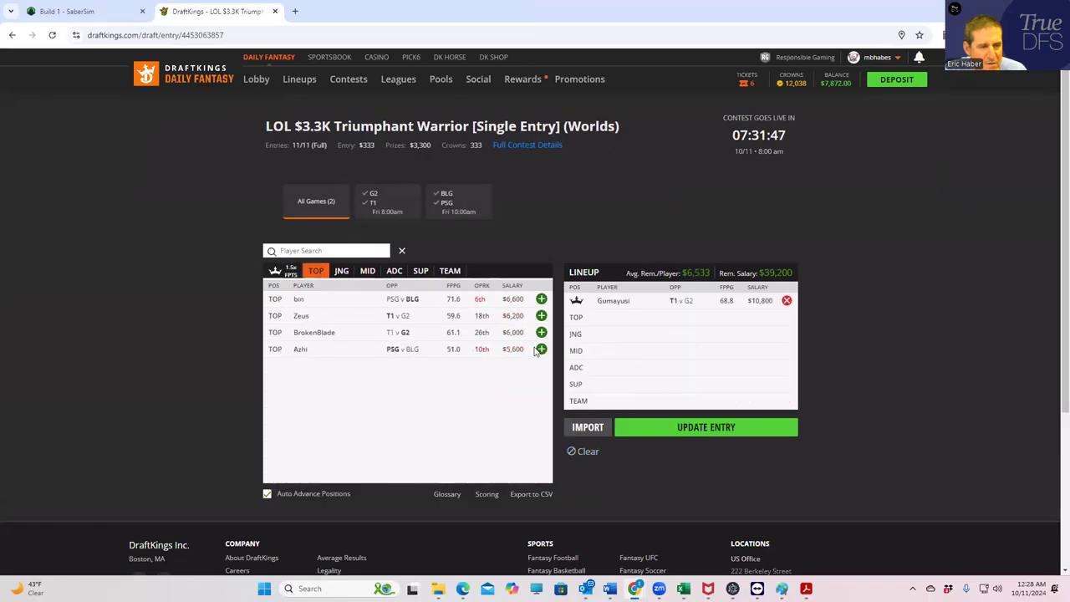
pyautogui.click(83, 10)
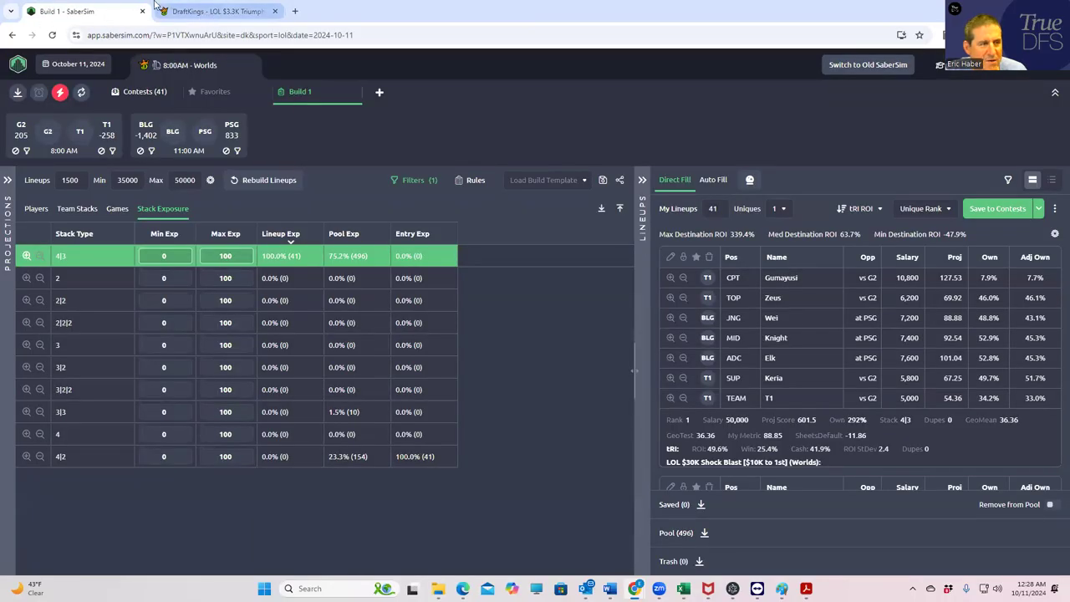
pyautogui.click(214, 12)
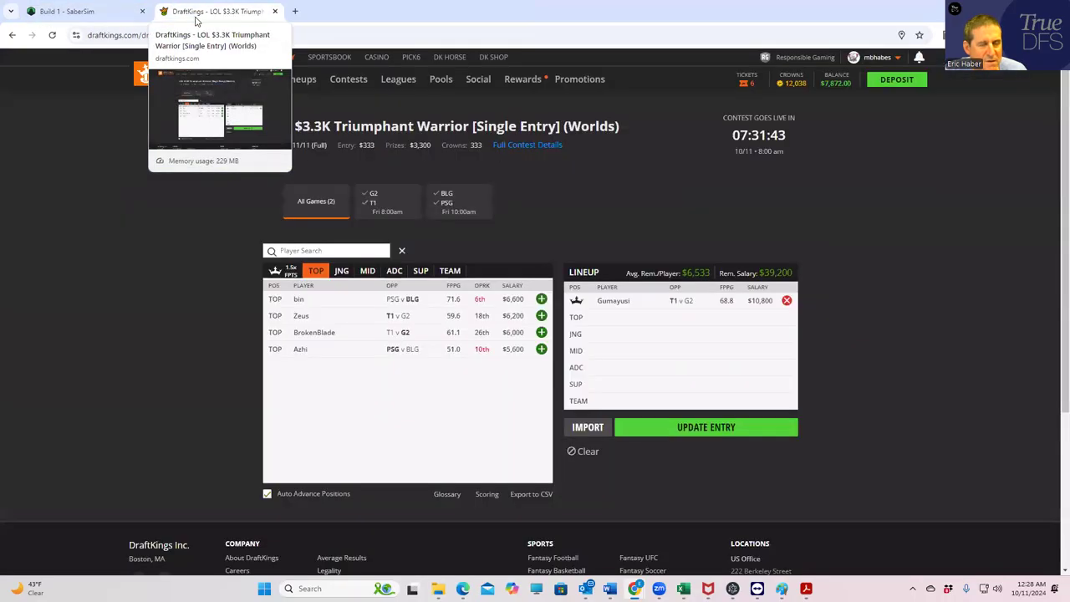
pyautogui.click(542, 315)
pyautogui.click(542, 299)
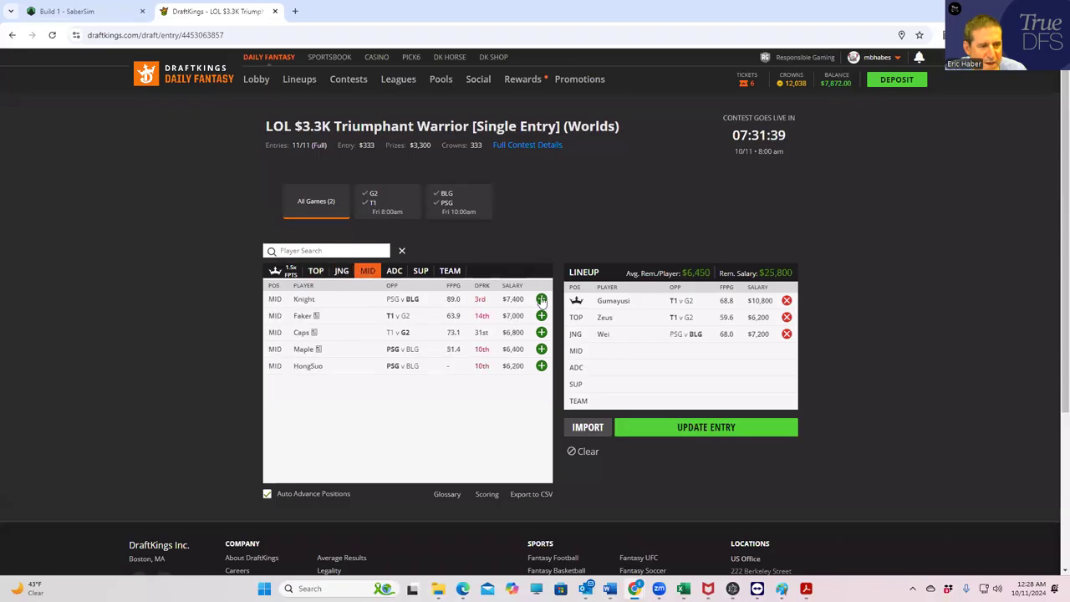
pyautogui.click(542, 299)
pyautogui.click(542, 299)
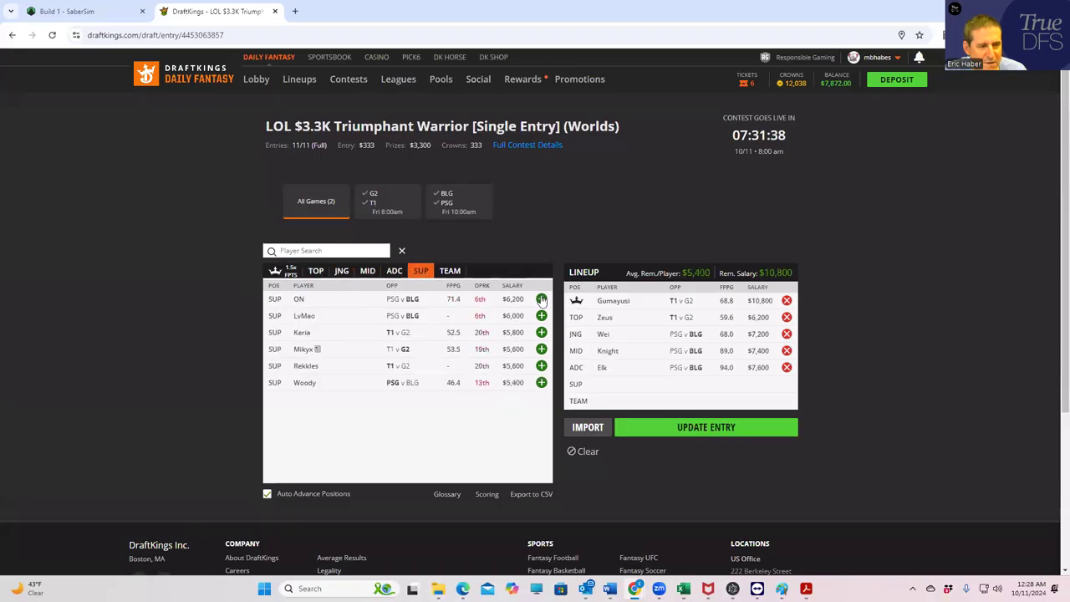
# Step: Check the remaining slots against the SaberSim lineup and add Keria at SUP and T1 as the team
pyautogui.click(90, 12)
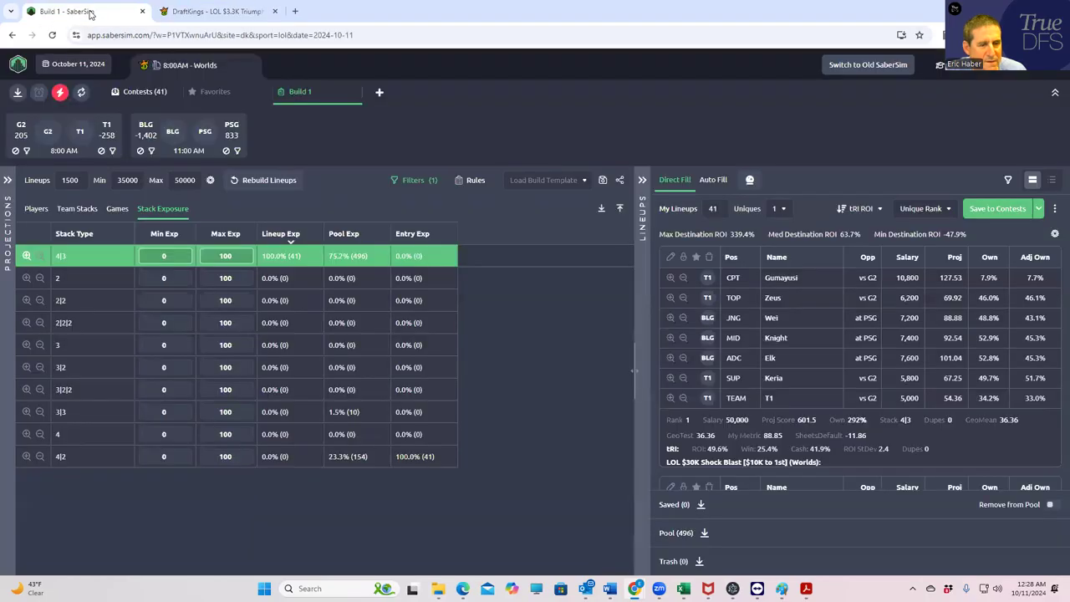
pyautogui.click(241, 16)
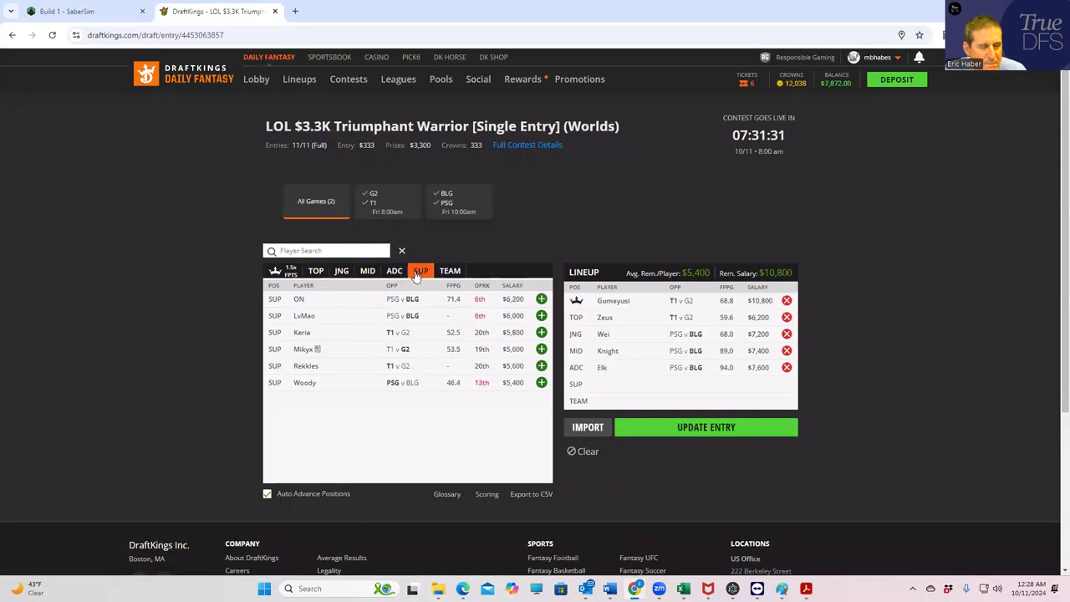
pyautogui.click(542, 332)
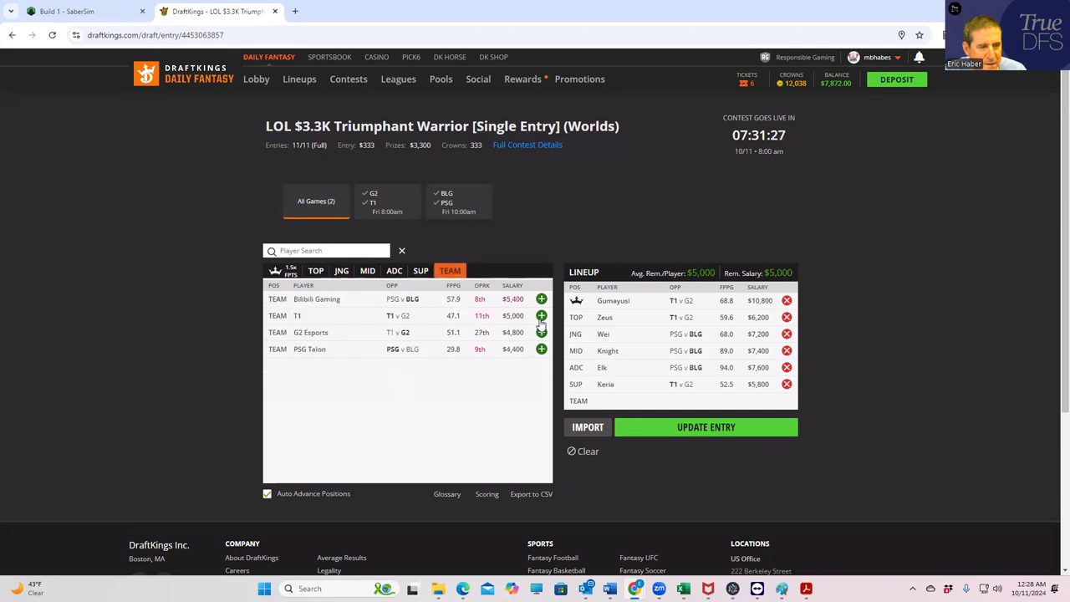
pyautogui.click(542, 316)
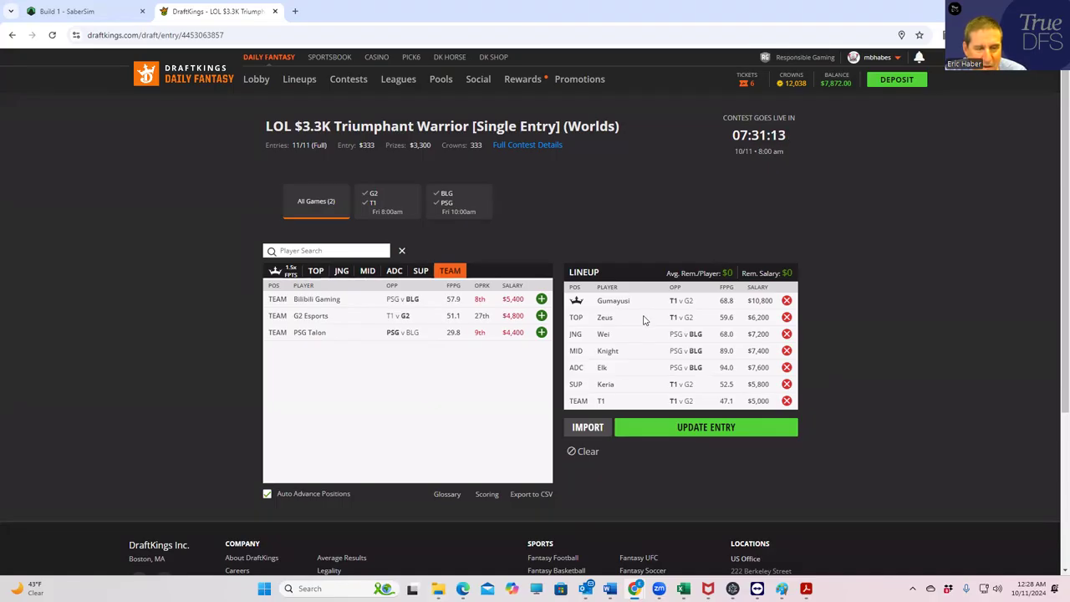
# Step: Switch to SaberSim and review the 4|3 lineups ranked by tRI ROI, comparing captains, stacks and ROI
pyautogui.click(73, 11)
pyautogui.scroll(-1, 781, 368)
pyautogui.scroll(-3, 783, 372)
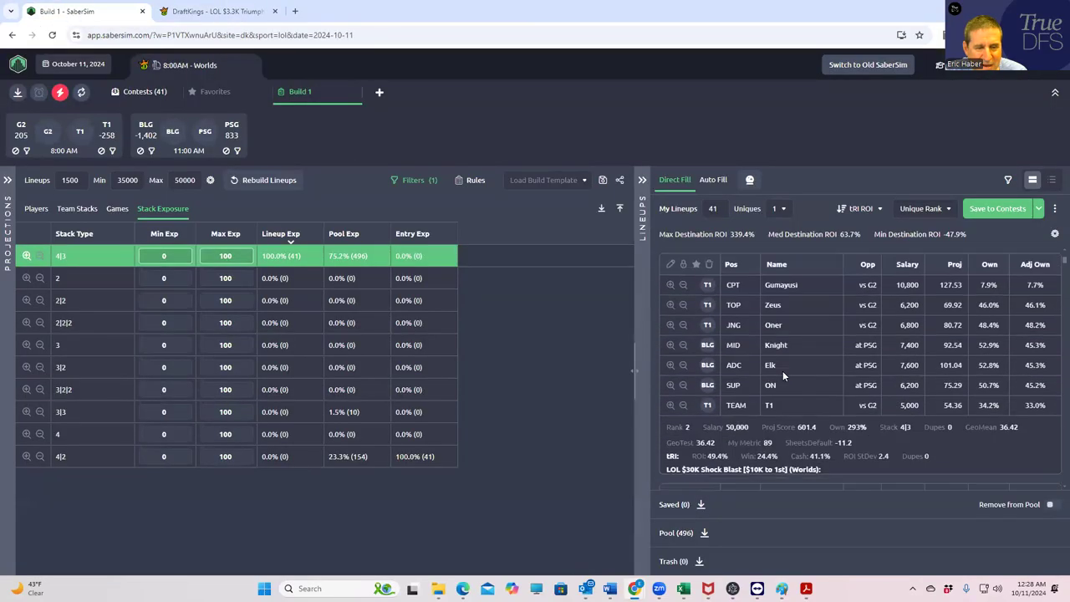
pyautogui.scroll(-4, 783, 368)
pyautogui.scroll(-10, 784, 372)
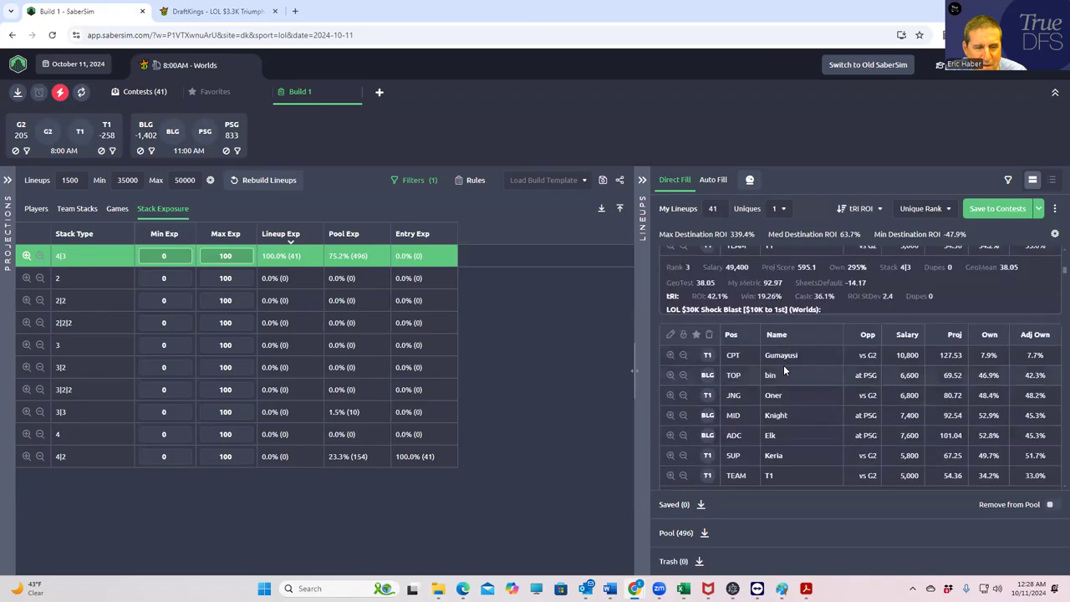
pyautogui.scroll(-10, 783, 367)
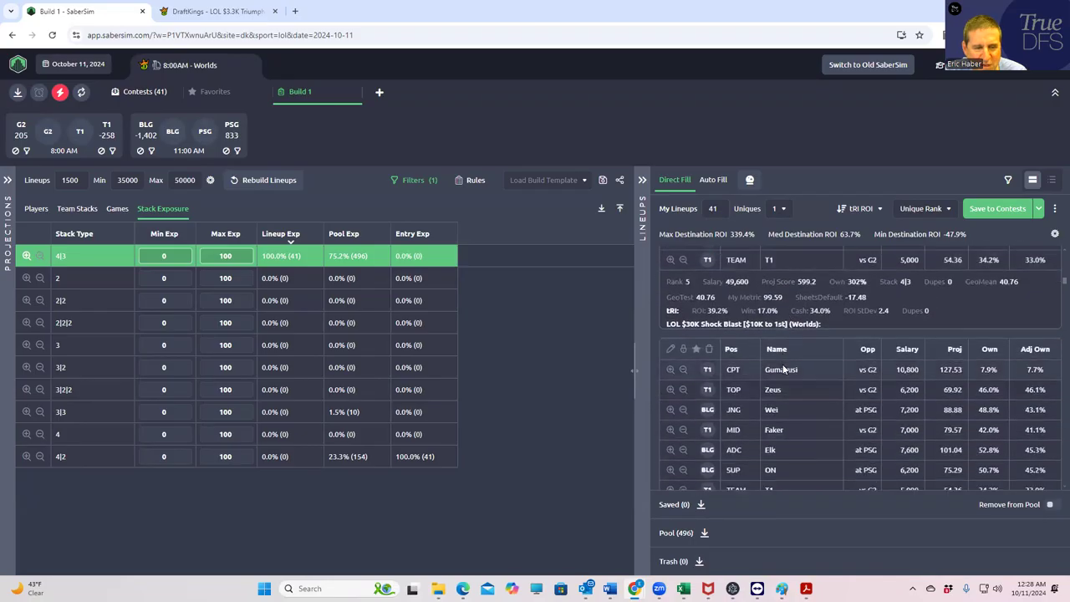
pyautogui.scroll(-10, 782, 369)
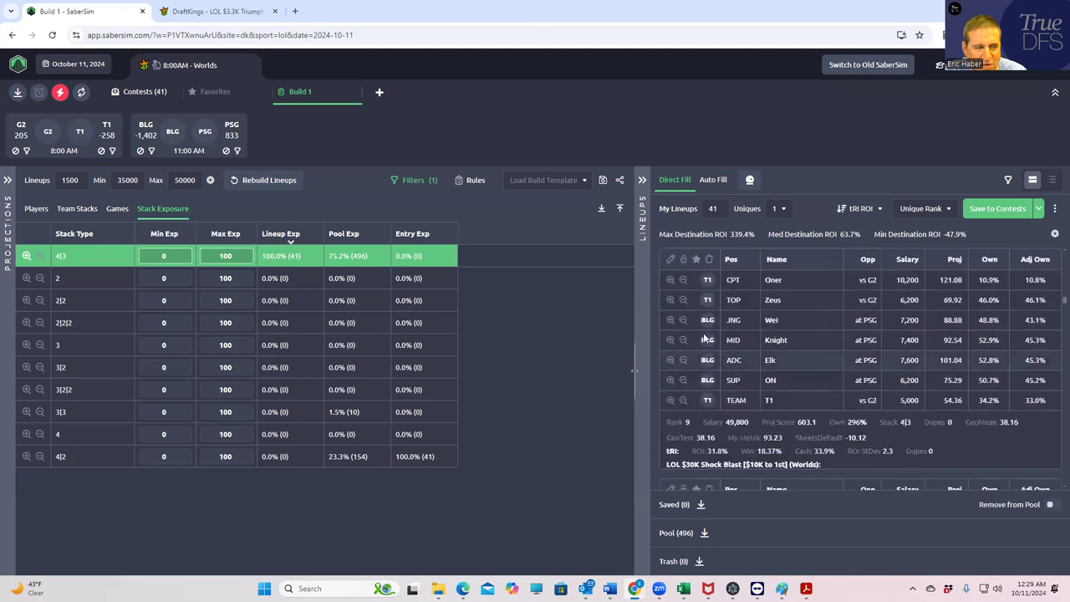
# Step: Filter the 4|3 lineups by team stack to those containing G2 and review the remaining combinations
pyautogui.click(77, 209)
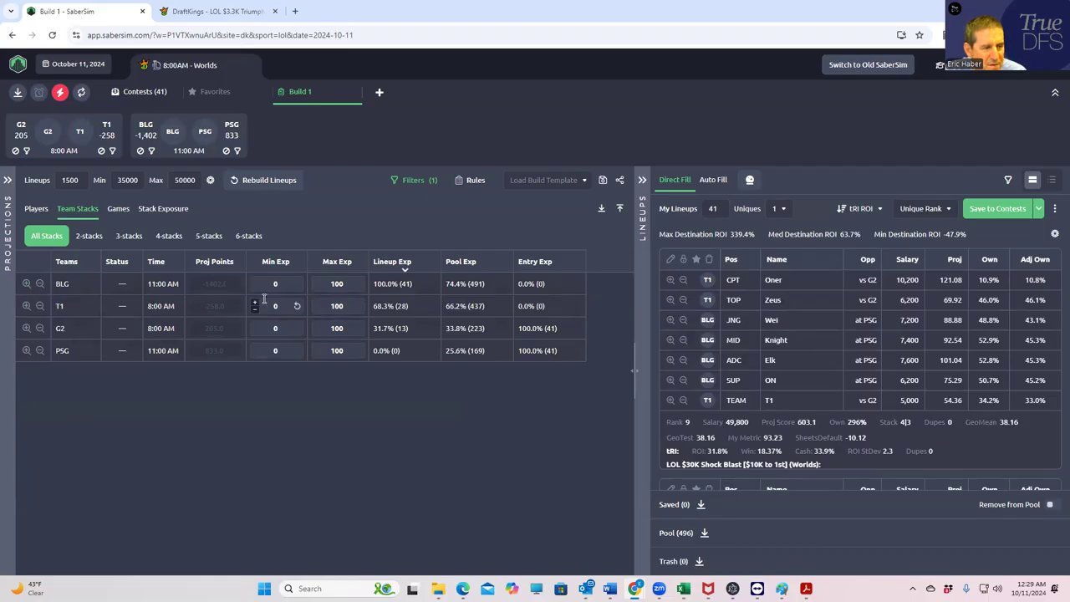
pyautogui.click(25, 328)
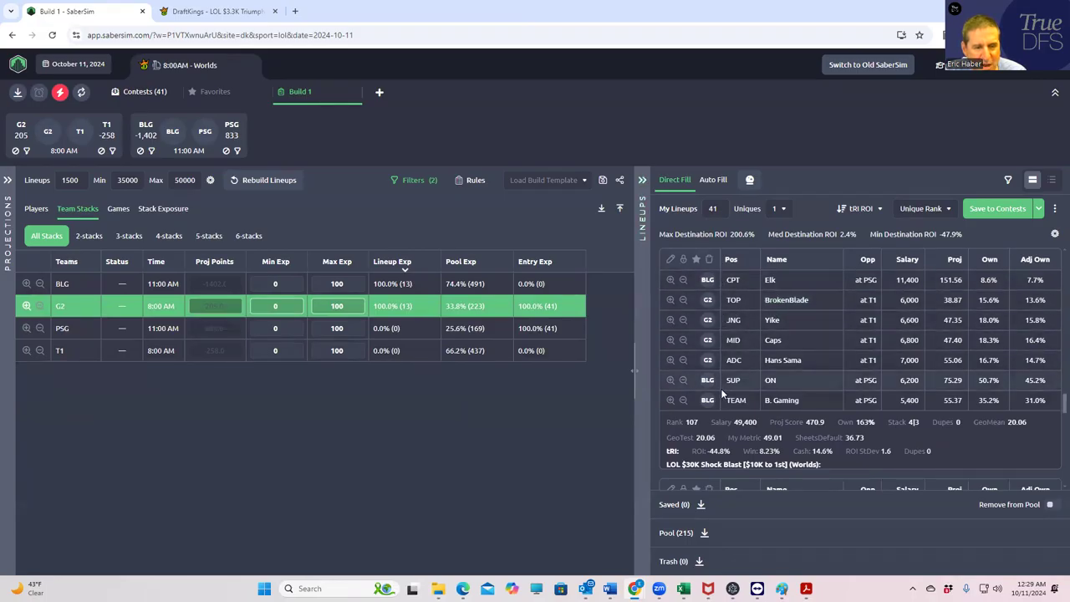
pyautogui.scroll(-5, 800, 400)
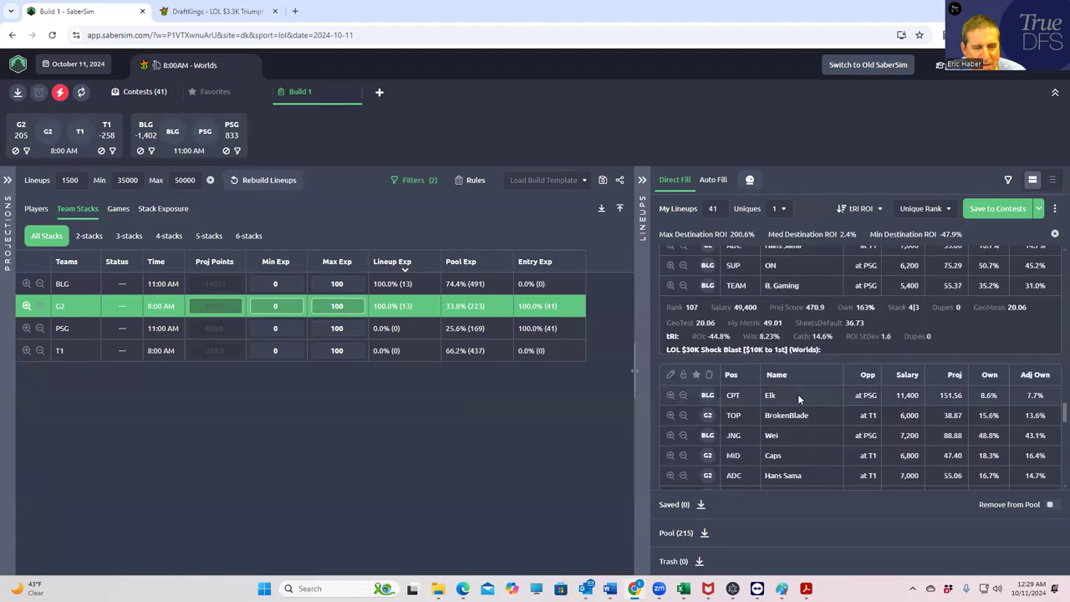
pyautogui.scroll(-3, 797, 389)
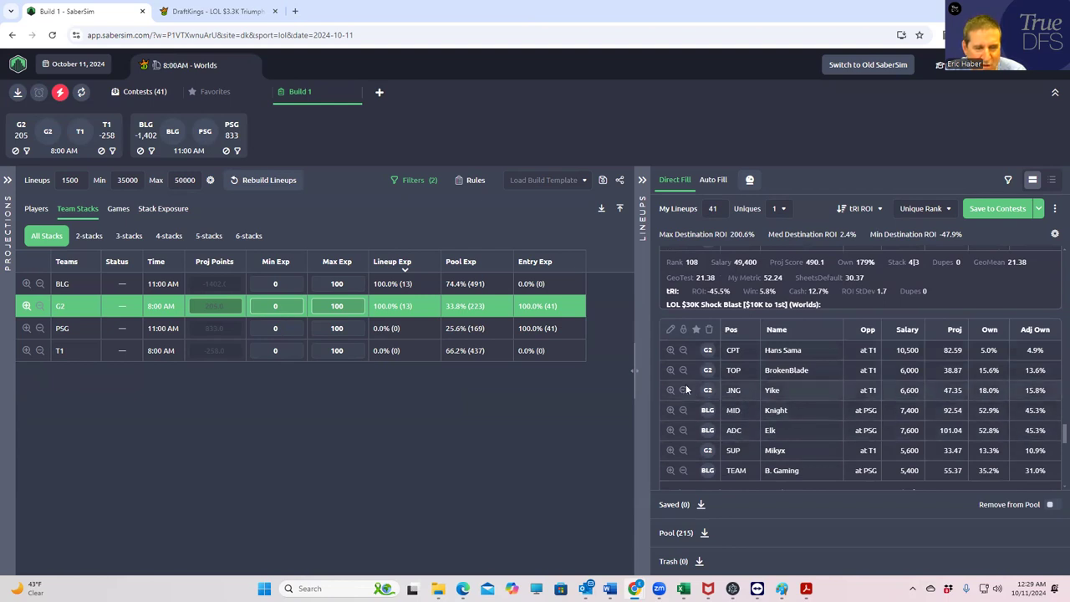
# Step: Switch to DraftKings and update the entry with Hans Sama as captain, BrokenBlade, Yike, Knight, Elk, Mikyx and Bilibili Gaming
pyautogui.moveTo(213, 11); pyautogui.dragTo(1069, 11)
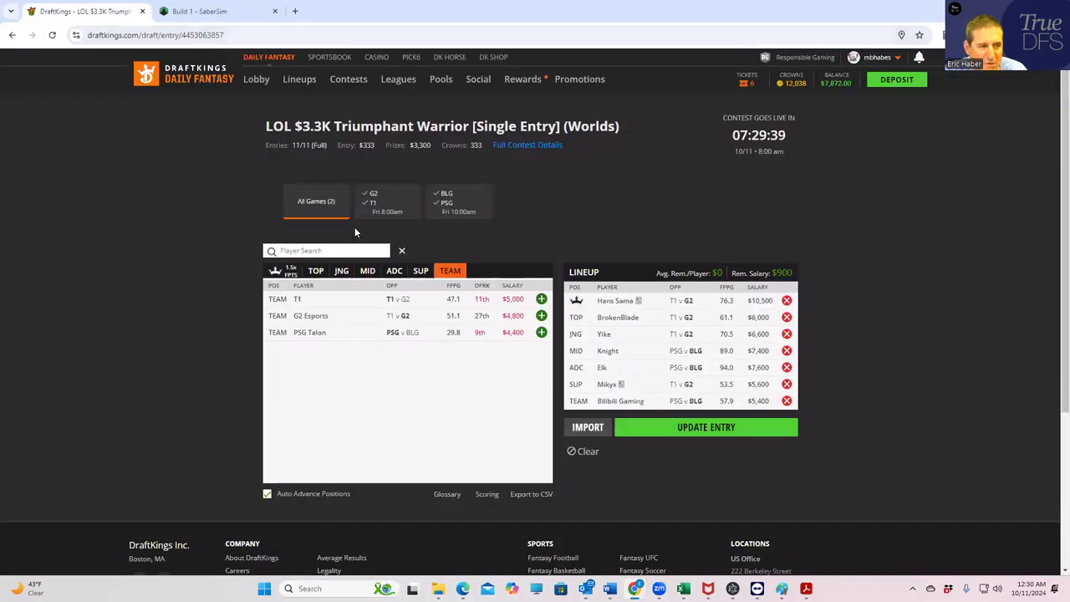
pyautogui.click(700, 428)
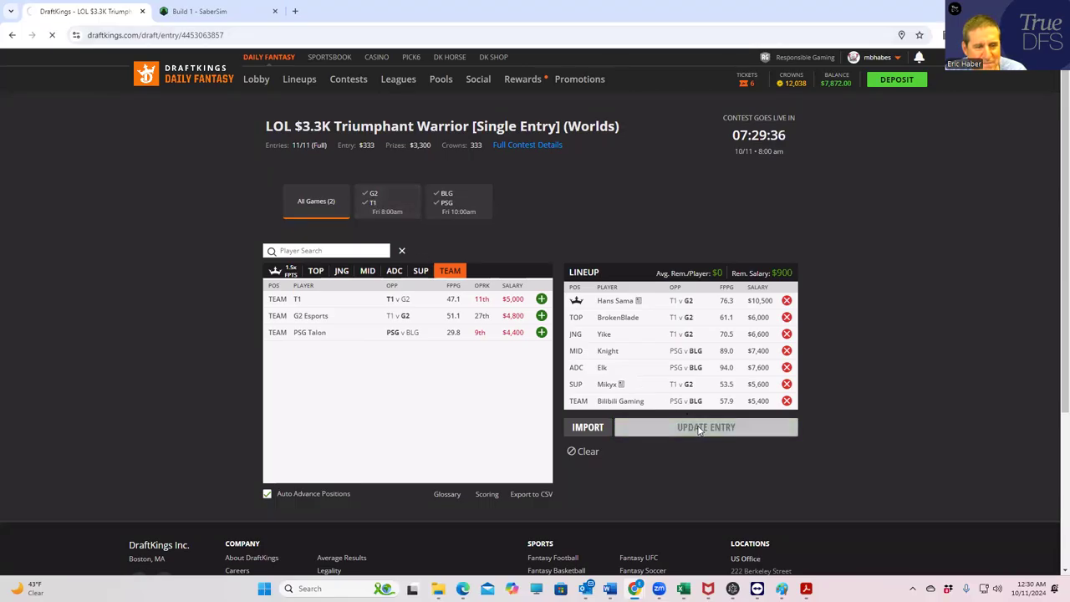